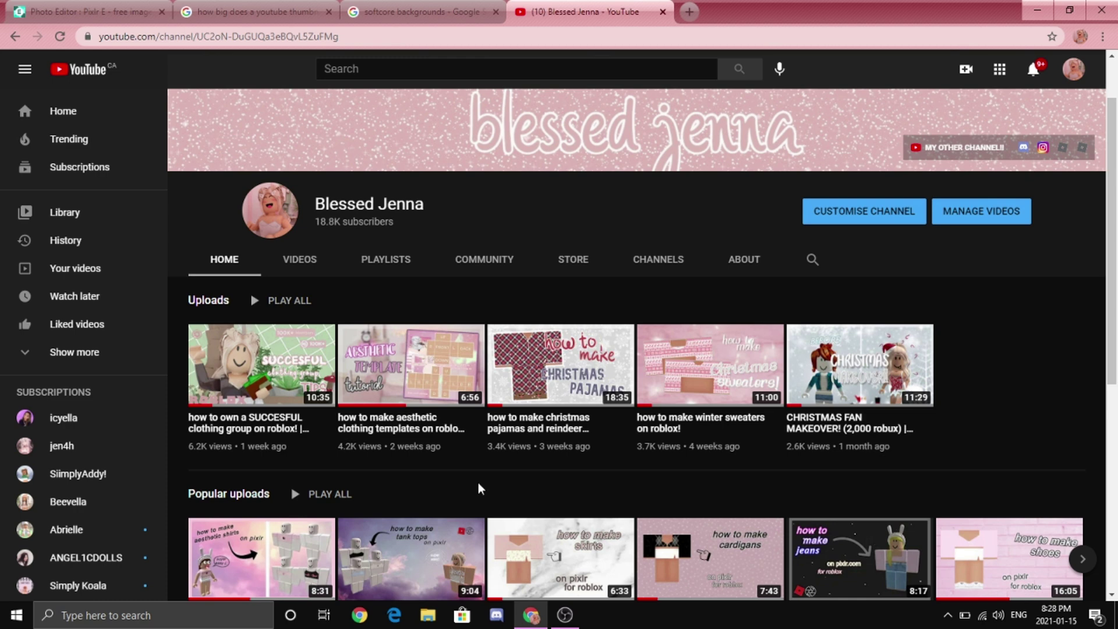
Show the channel's Community posts, where the roblox thumbnails + showcase poll leads at 36%.
mouse_move(551, 455)
left_click(476, 256)
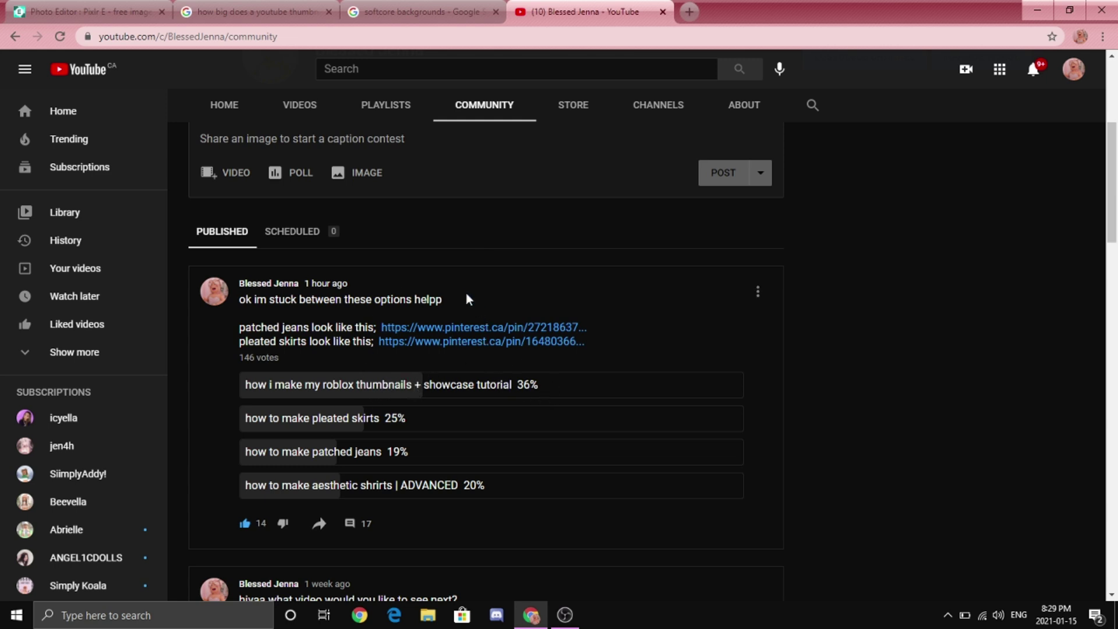
scroll(459, 290, "down", 1)
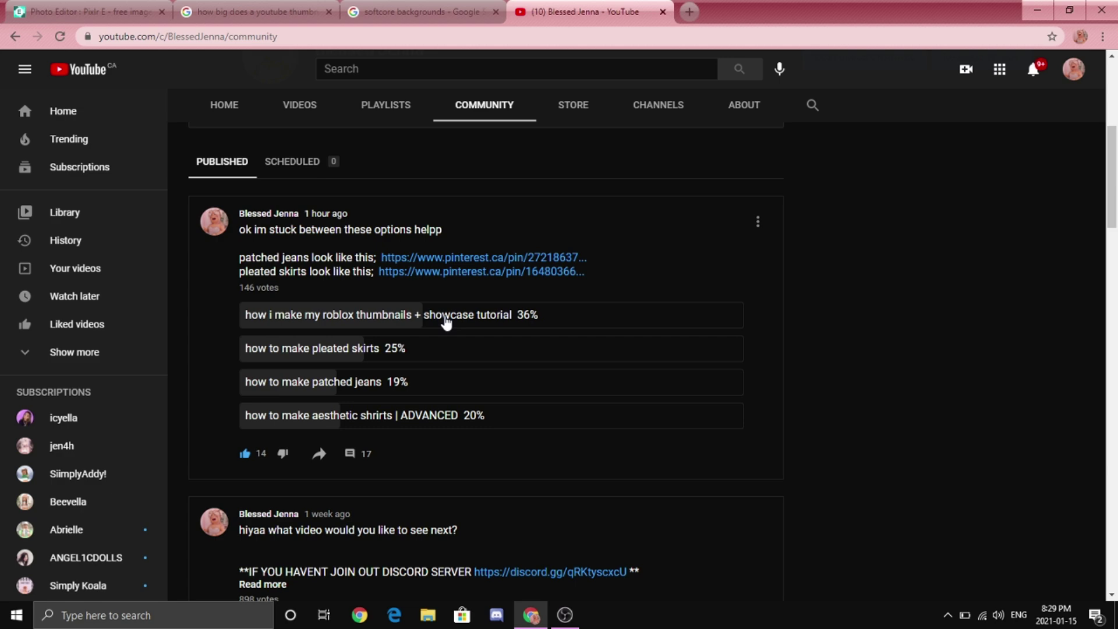
key("ctrl+t")
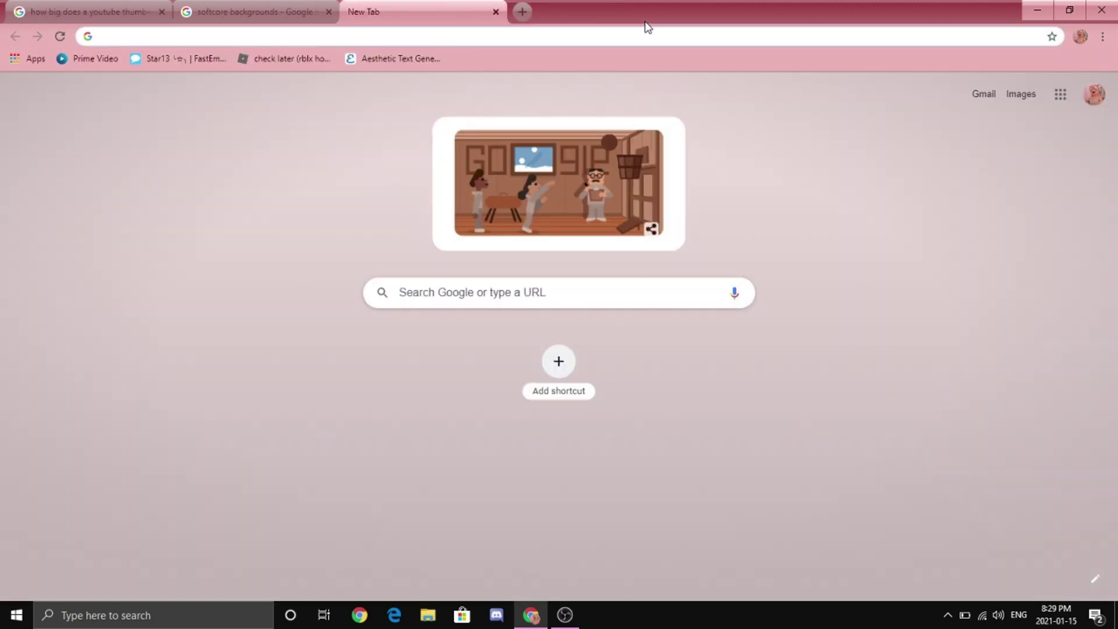
Search 'pixlr com' and go from the Pixlr.com result to the Pixlr E editor.
type("pixlr")
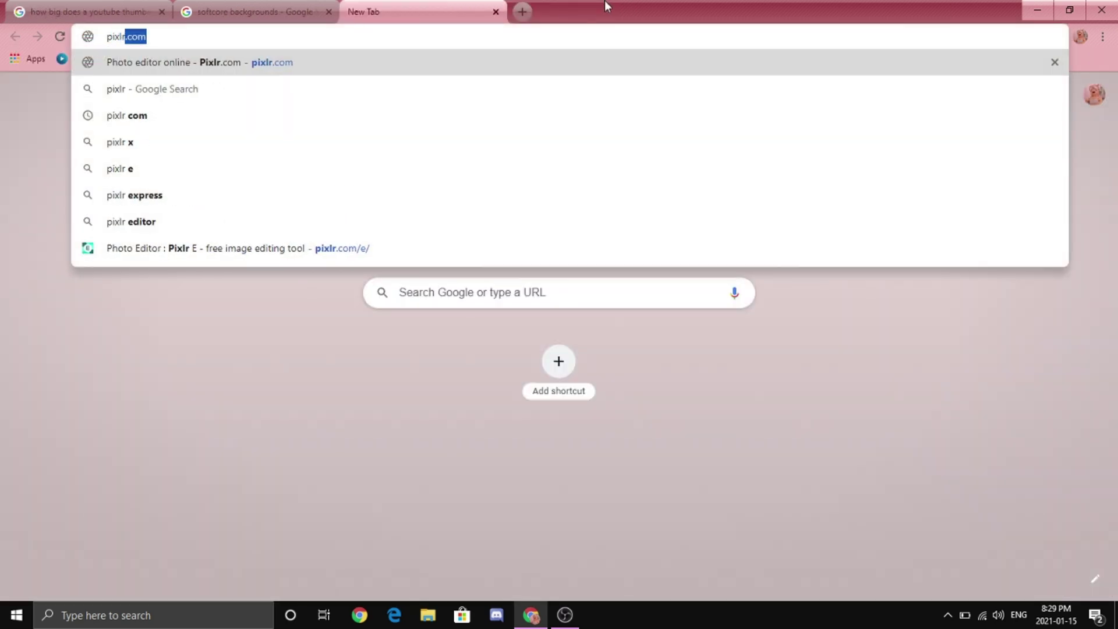
type(" com")
key("Return")
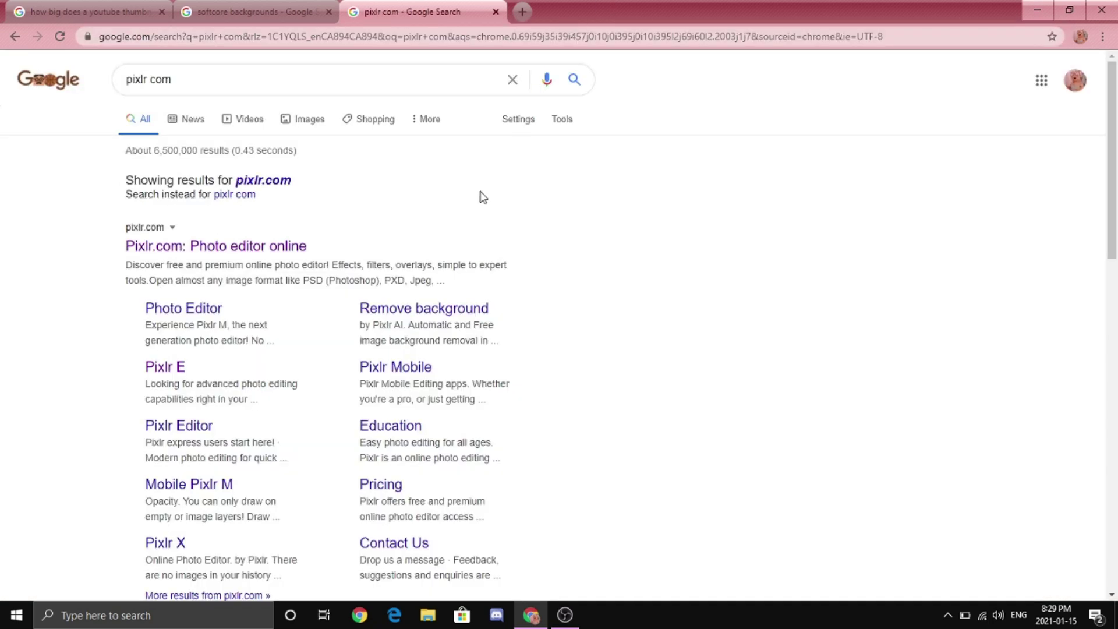
scroll(483, 197, "down", 2)
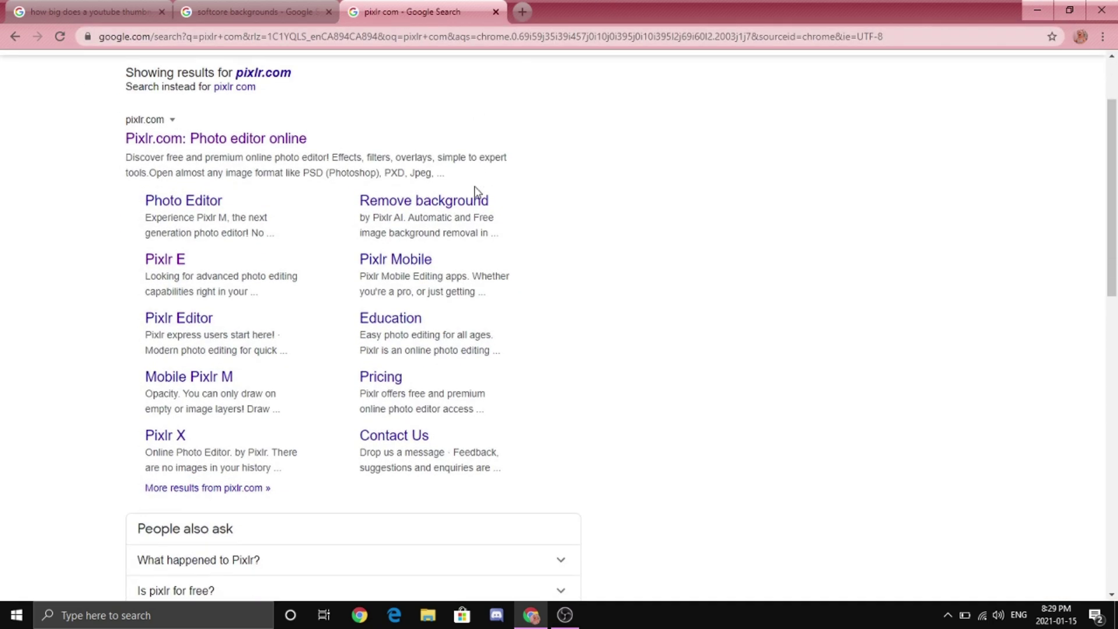
scroll(475, 192, "down", 5)
scroll(477, 192, "up", 8)
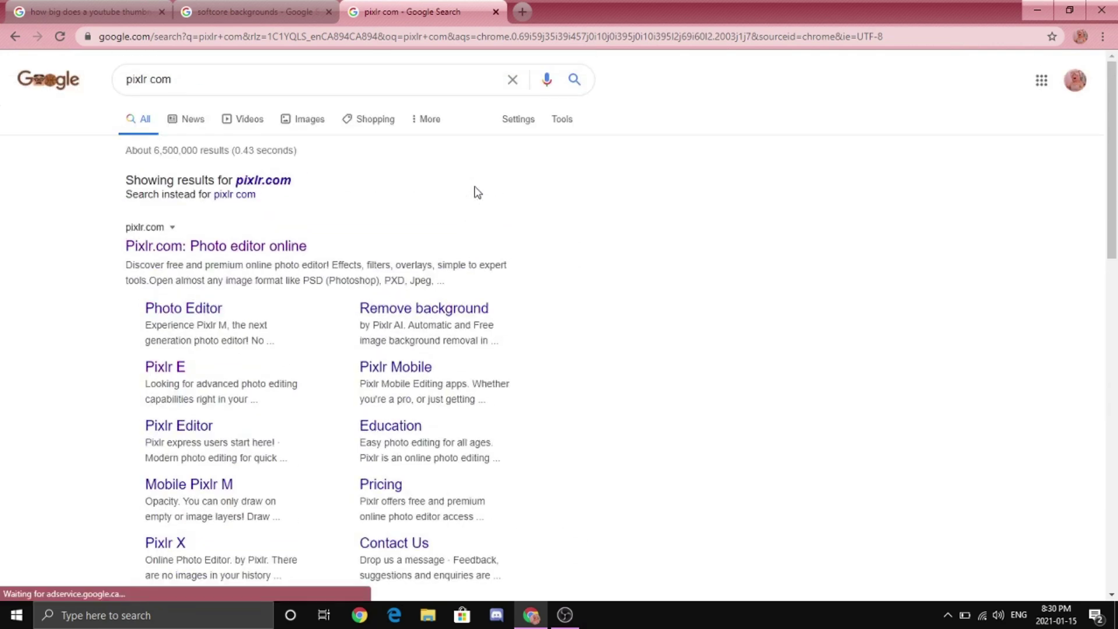
left_click(288, 247)
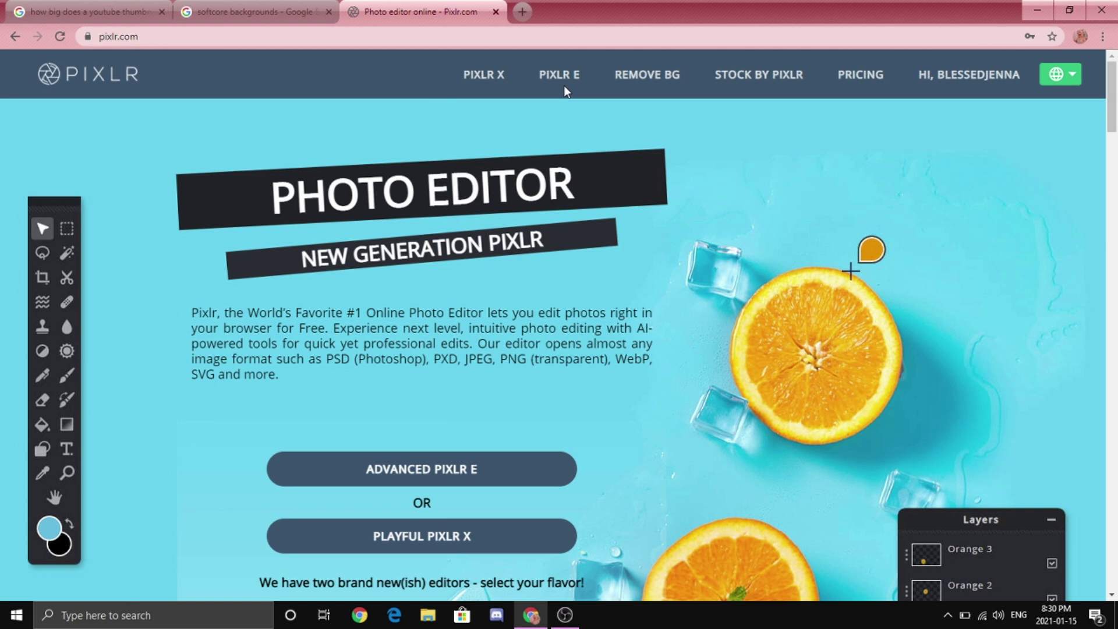
left_click(566, 73)
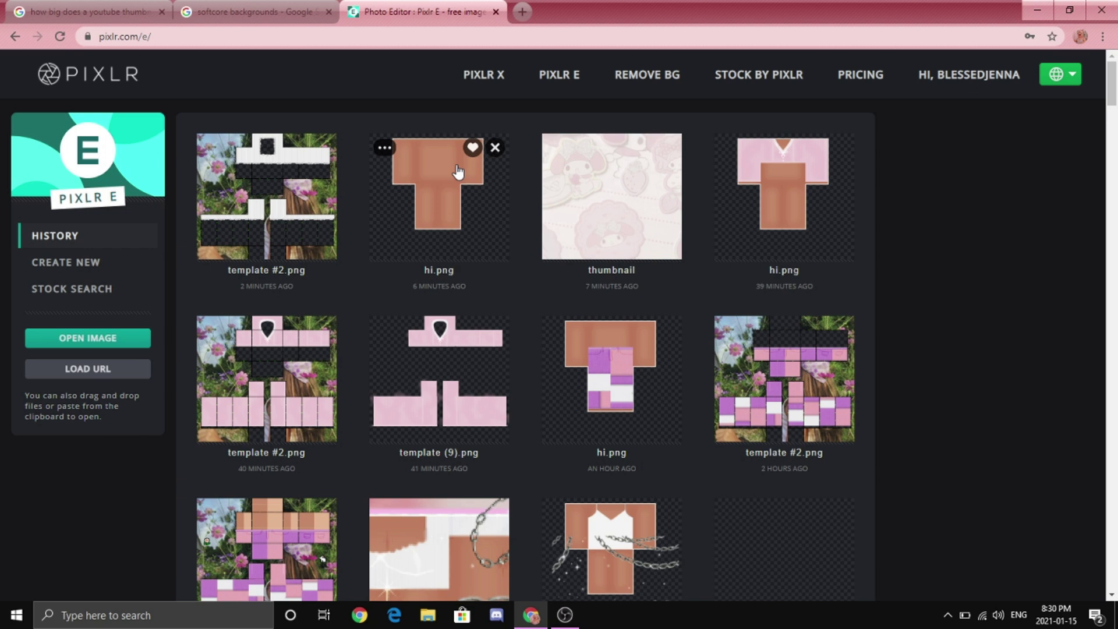
Open hi.png, the skin-tone shirt template, then go back to the recent-images home page.
left_click(64, 342)
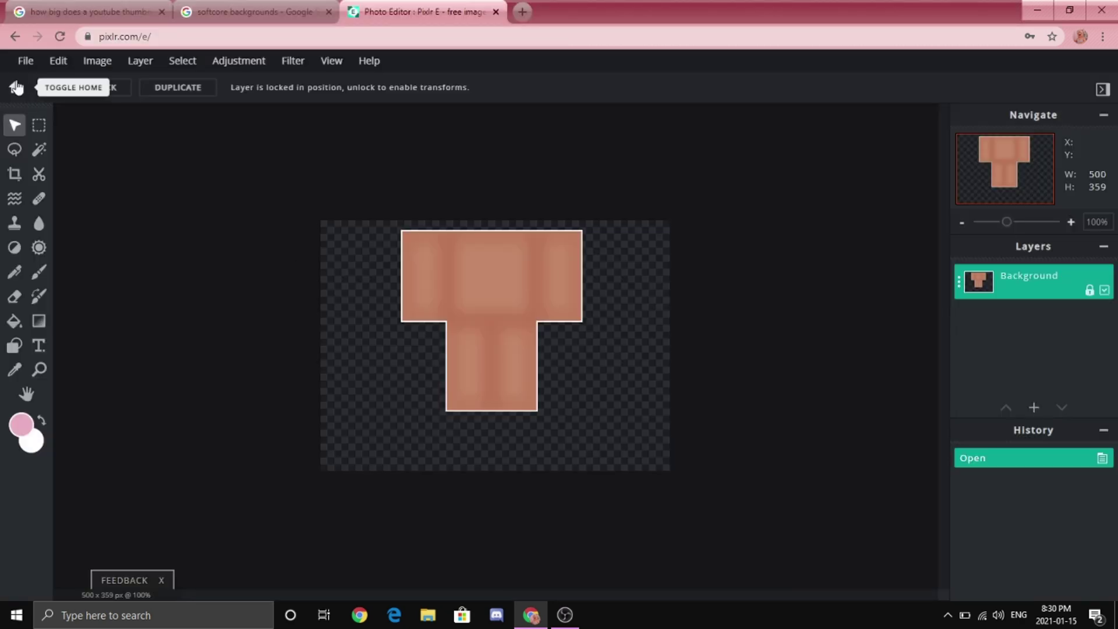
left_click(16, 88)
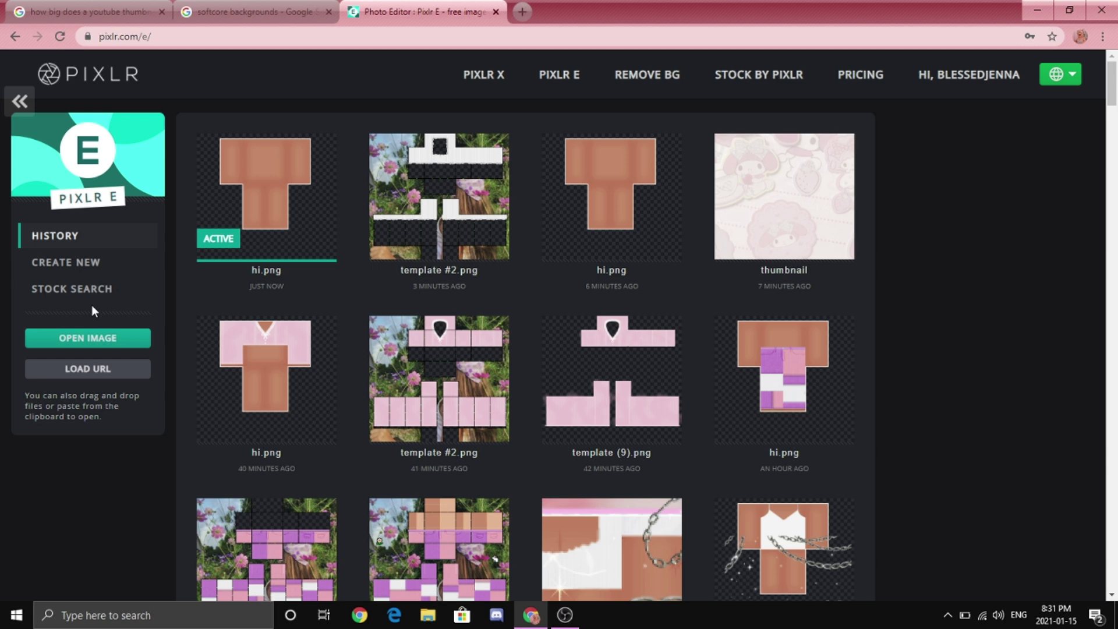
Open template #2.png in the editor.
left_click(99, 338)
left_click(320, 215)
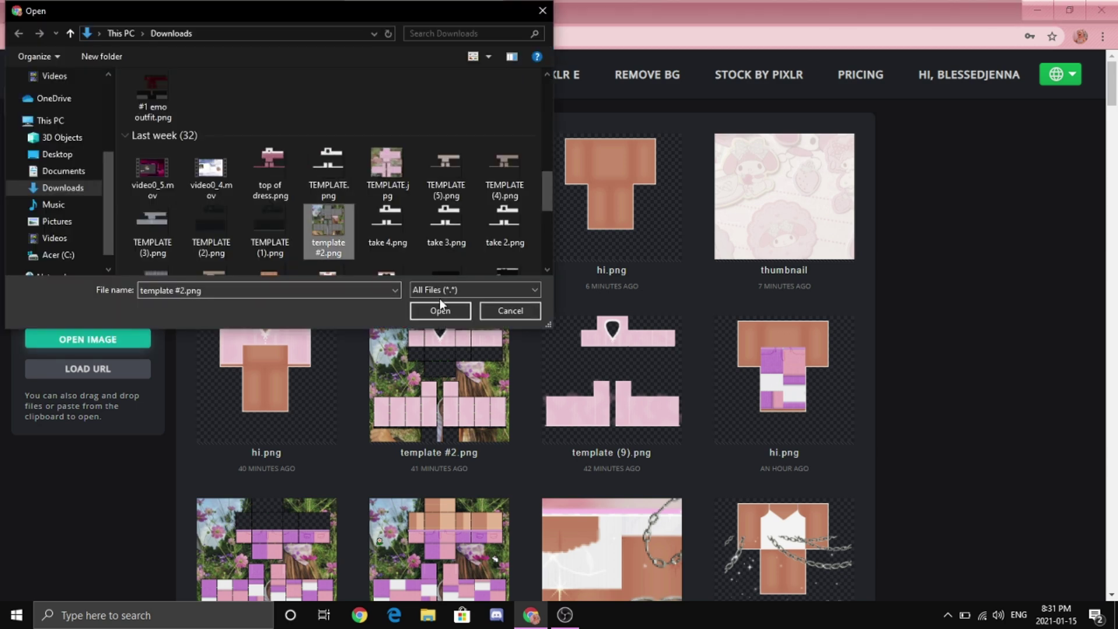
left_click(440, 310)
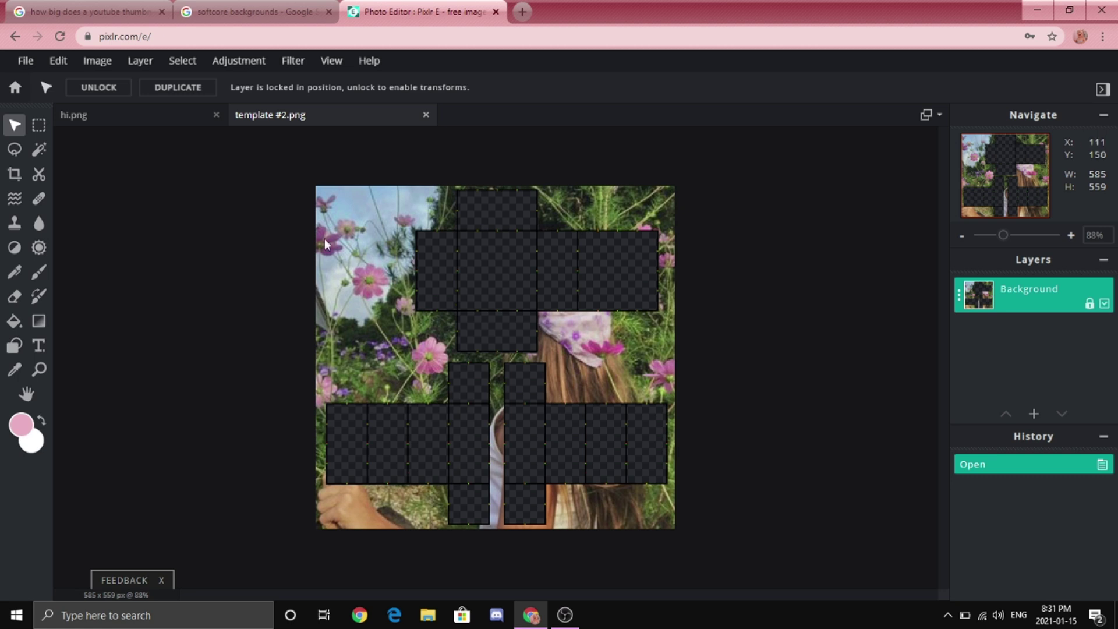
Add TEMPLATE.png as a new layer and unlock the Background layer.
left_click(140, 62)
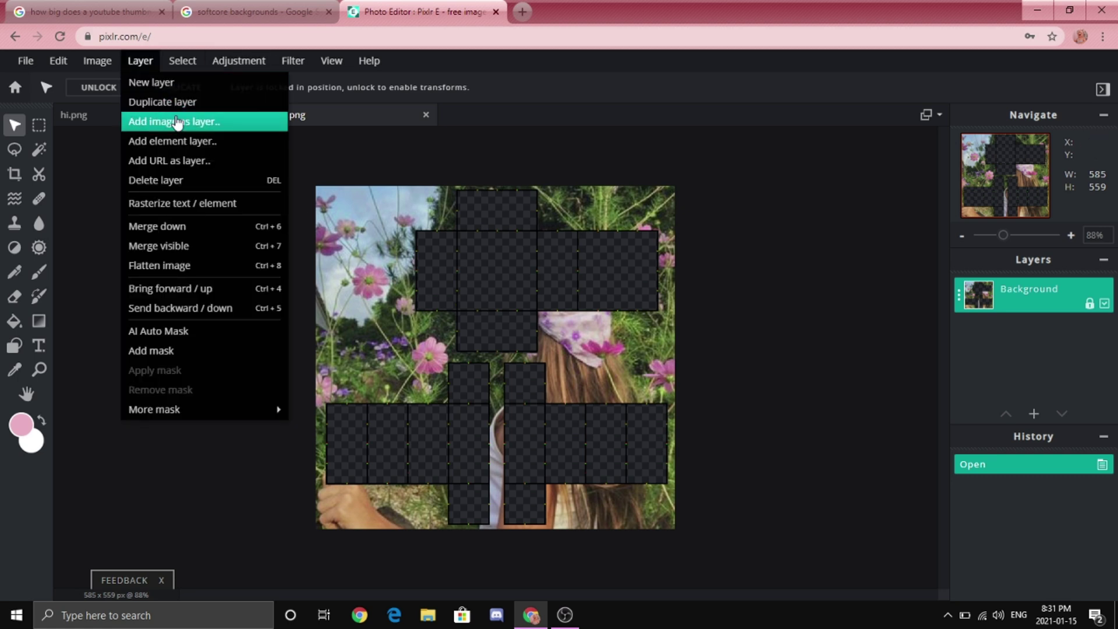
left_click(173, 121)
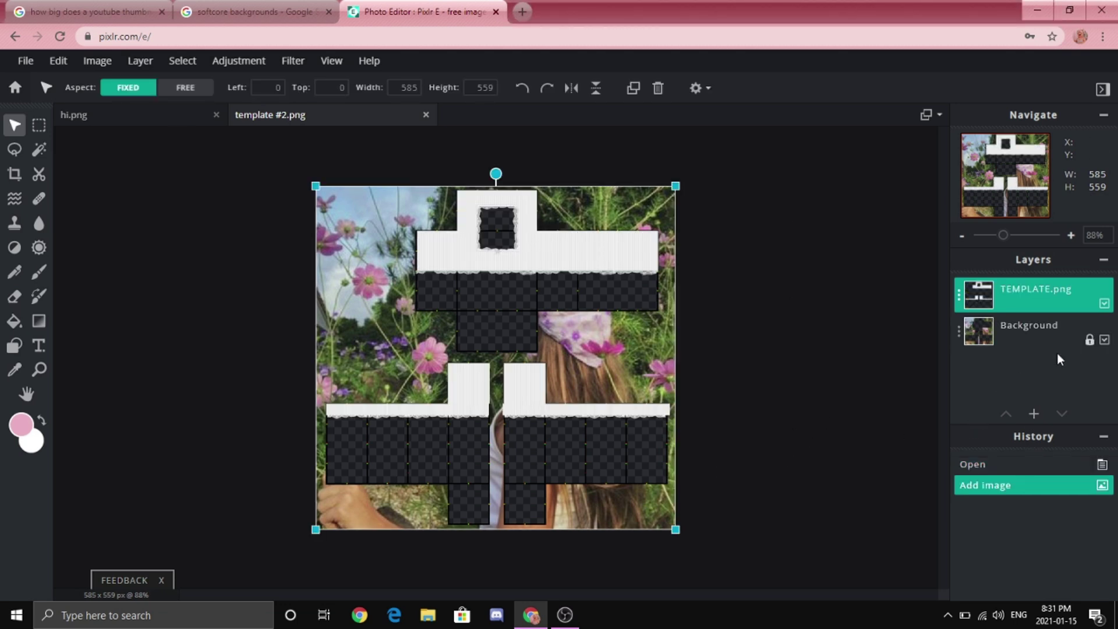
left_click(1060, 335)
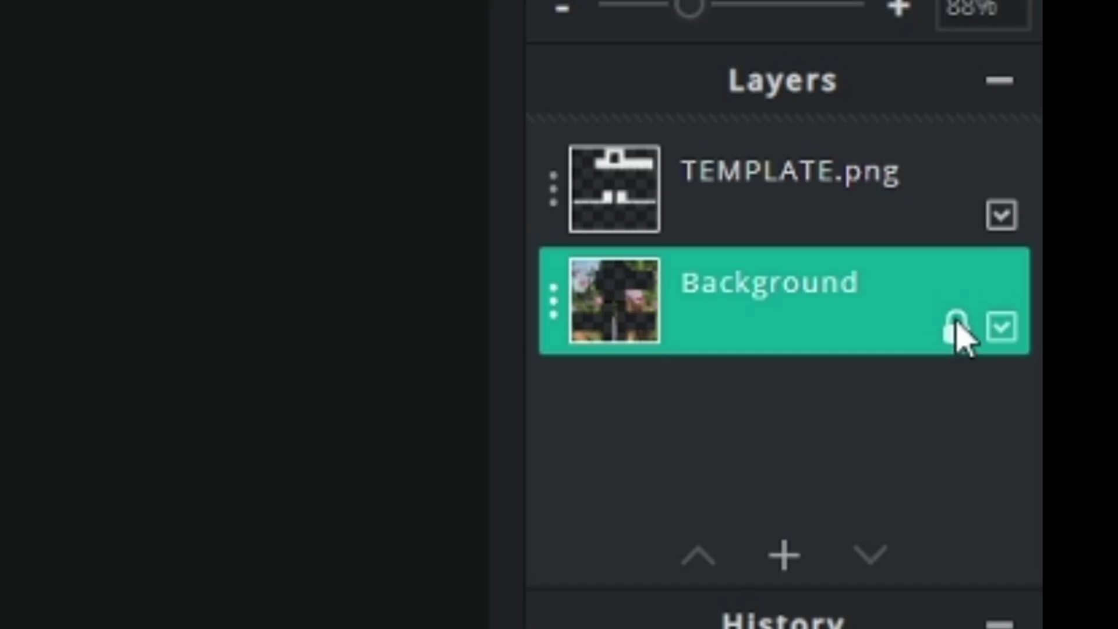
left_click(1090, 340)
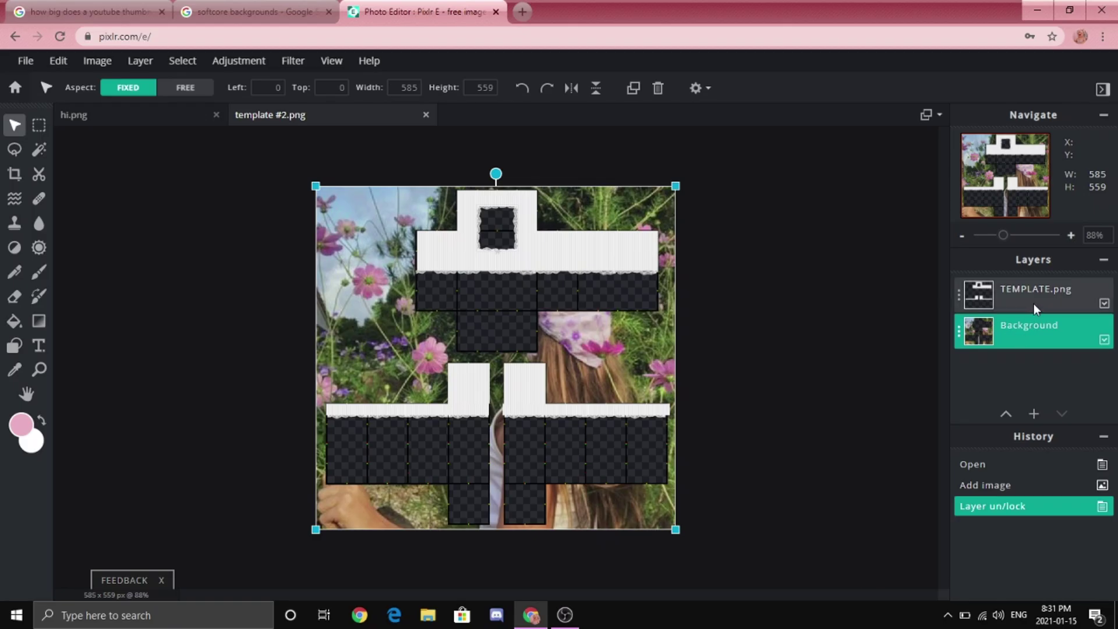
left_click(1033, 303)
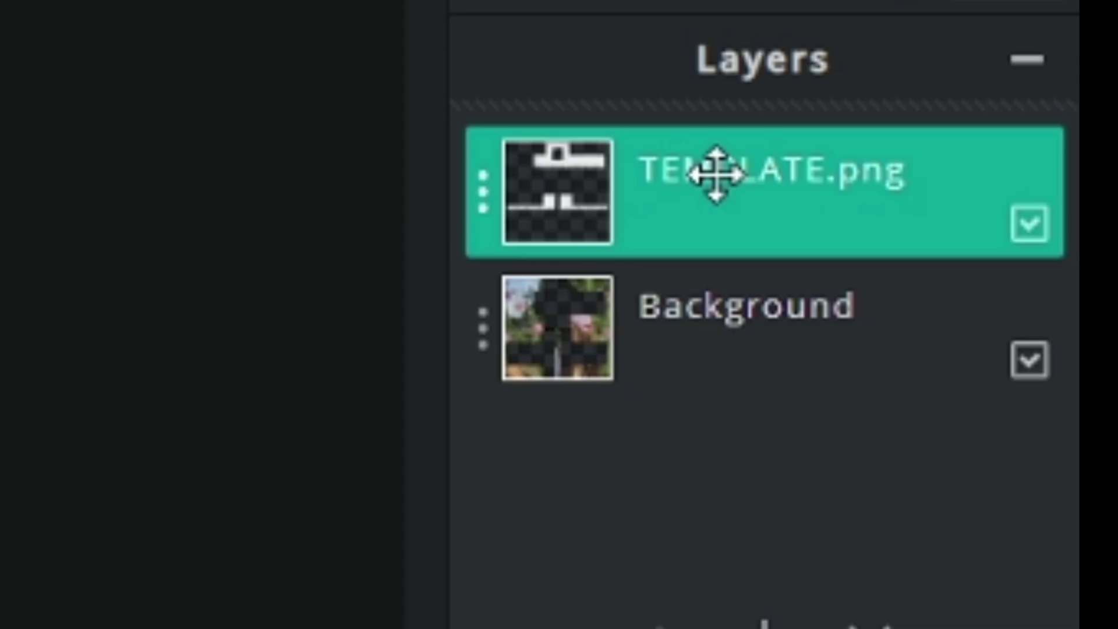
Move the TEMPLATE.png layer beneath the flower Background layer.
left_click_drag(1021, 289, 1032, 328)
left_click_drag(757, 314, 757, 317)
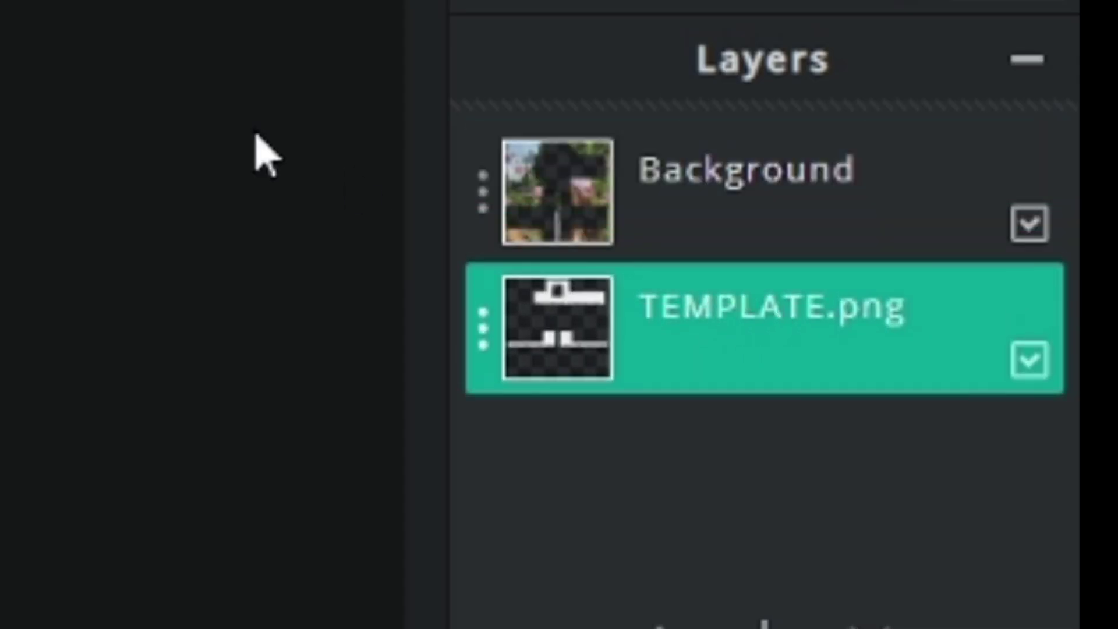
scroll(524, 190, "up", 5)
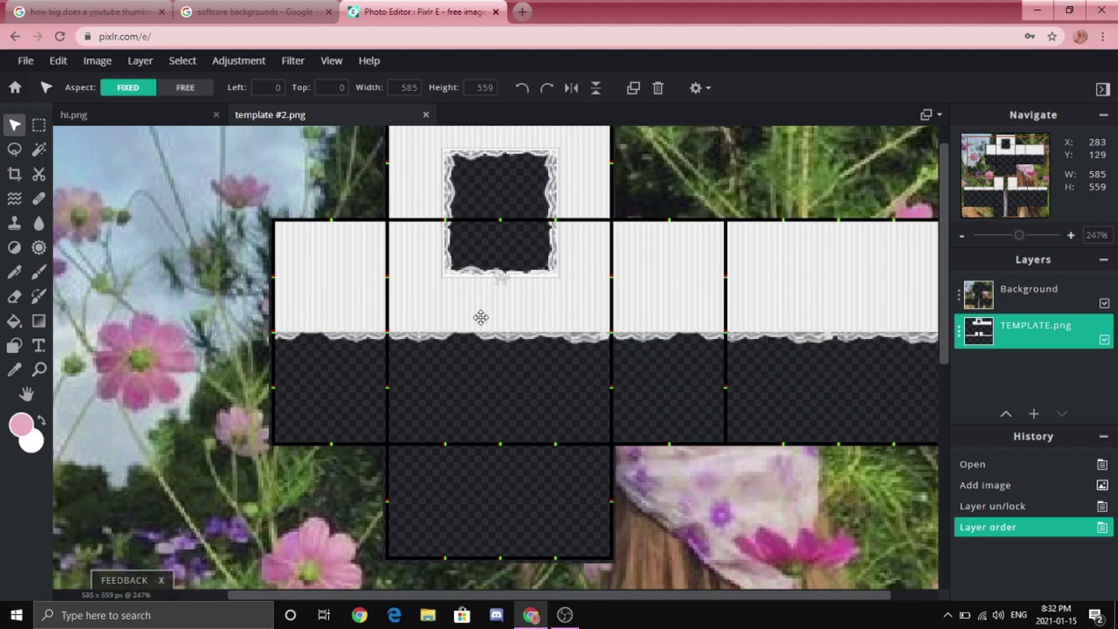
scroll(480, 317, "up", 3)
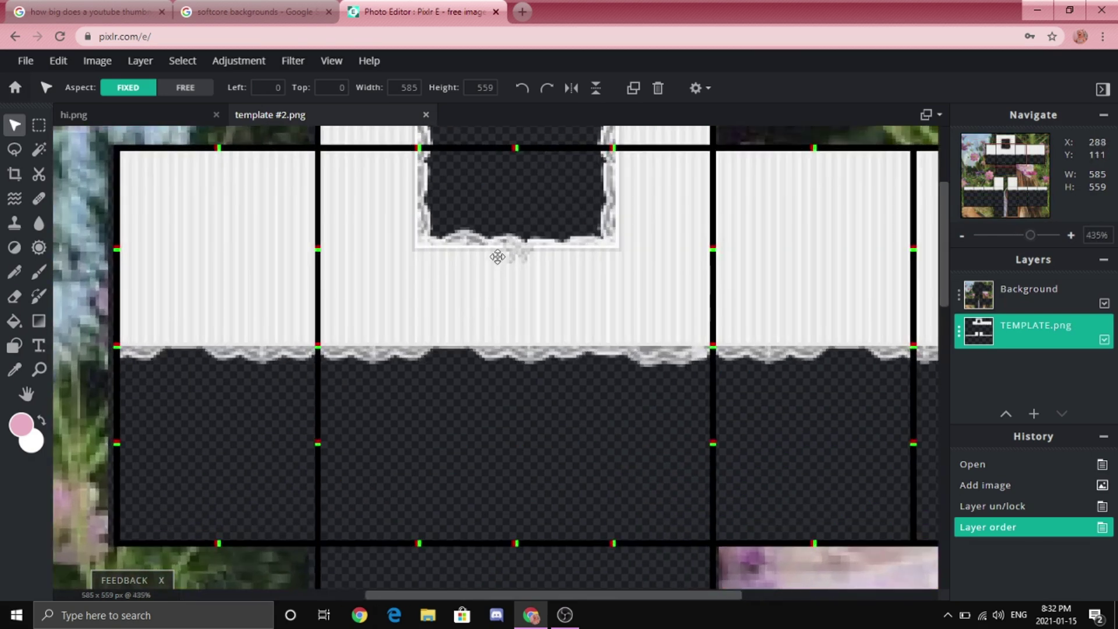
Marquee-select the white lace shirt front and paste it into hi.png.
left_click(39, 124)
left_click(322, 166)
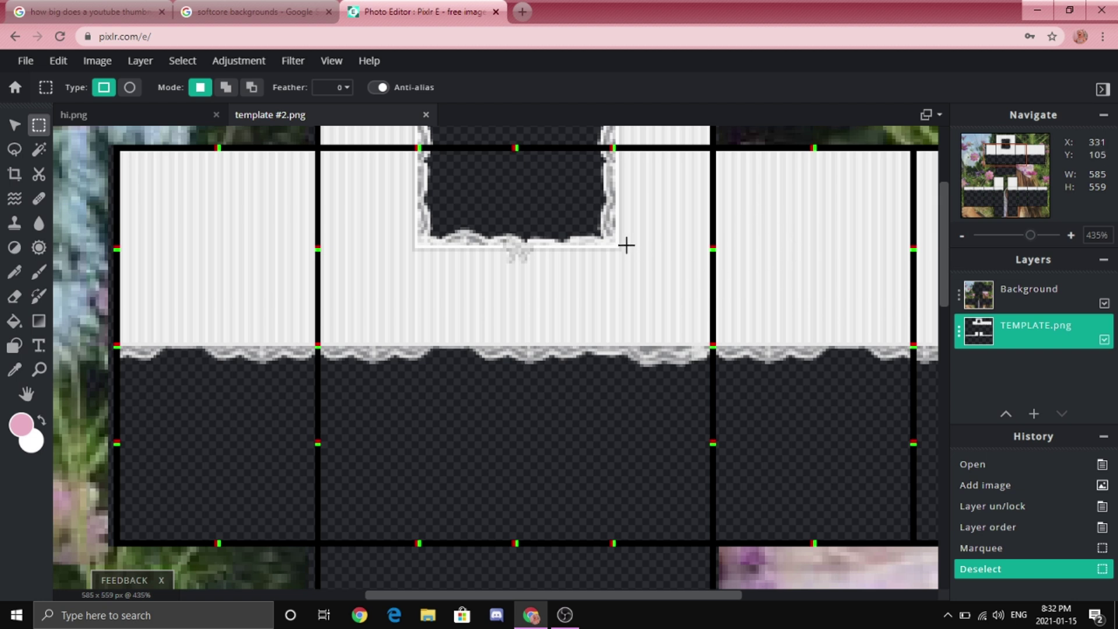
left_click_drag(314, 161, 708, 387)
left_click(122, 118)
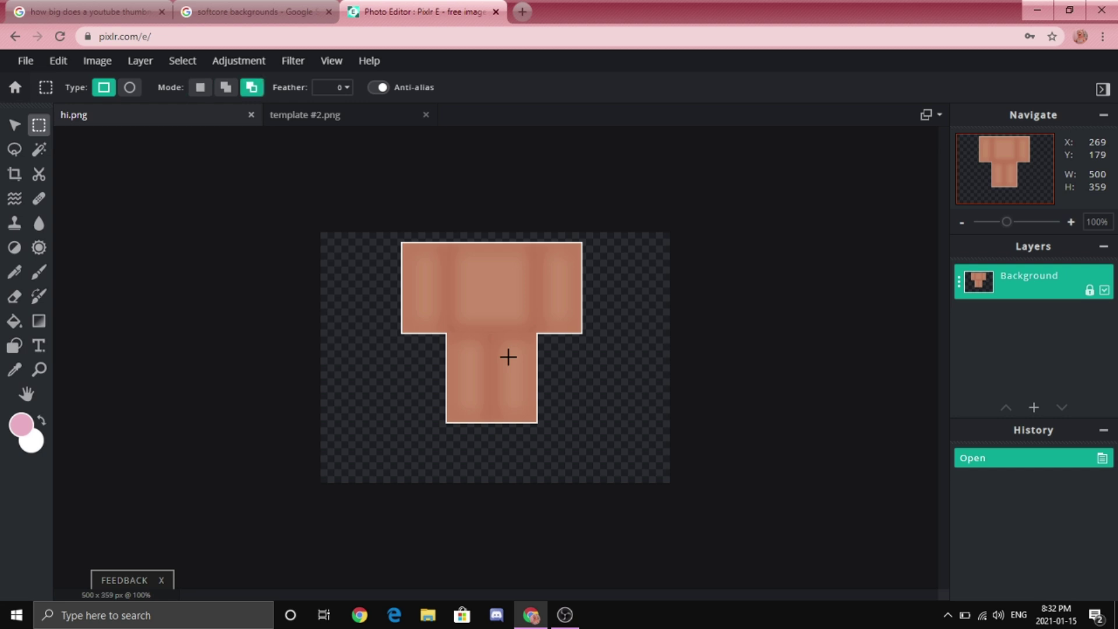
key("ctrl+v")
Move the pasted shirt piece up to the top of the torso.
scroll(506, 356, "up", 5)
left_click_drag(444, 419, 437, 227)
scroll(462, 135, "down", 2)
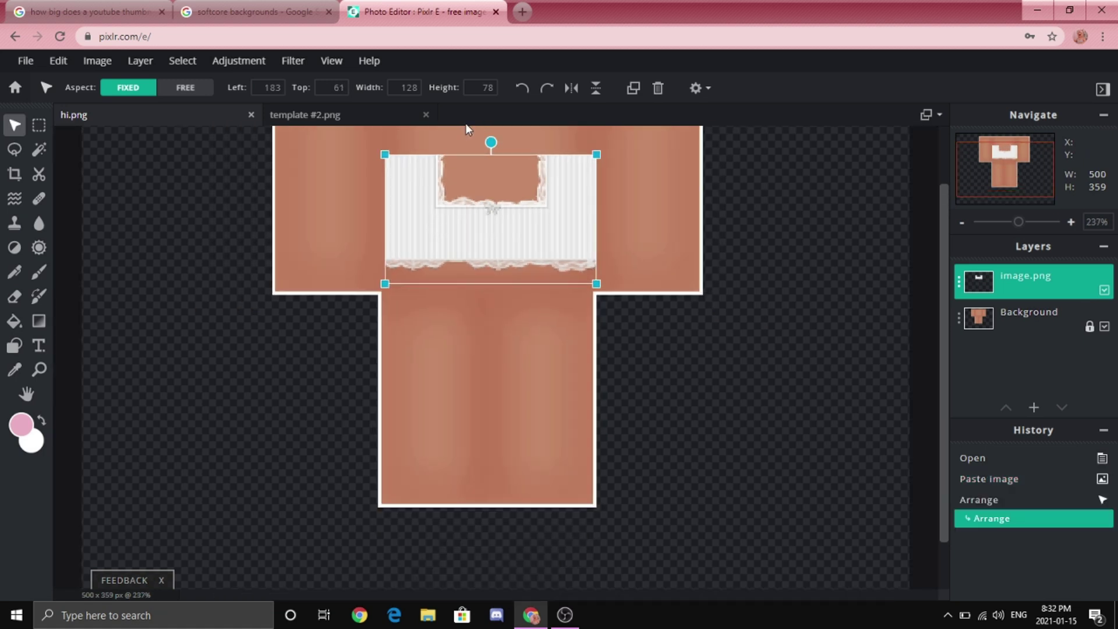
scroll(469, 138, "up", 3)
left_click_drag(943, 262, 949, 244)
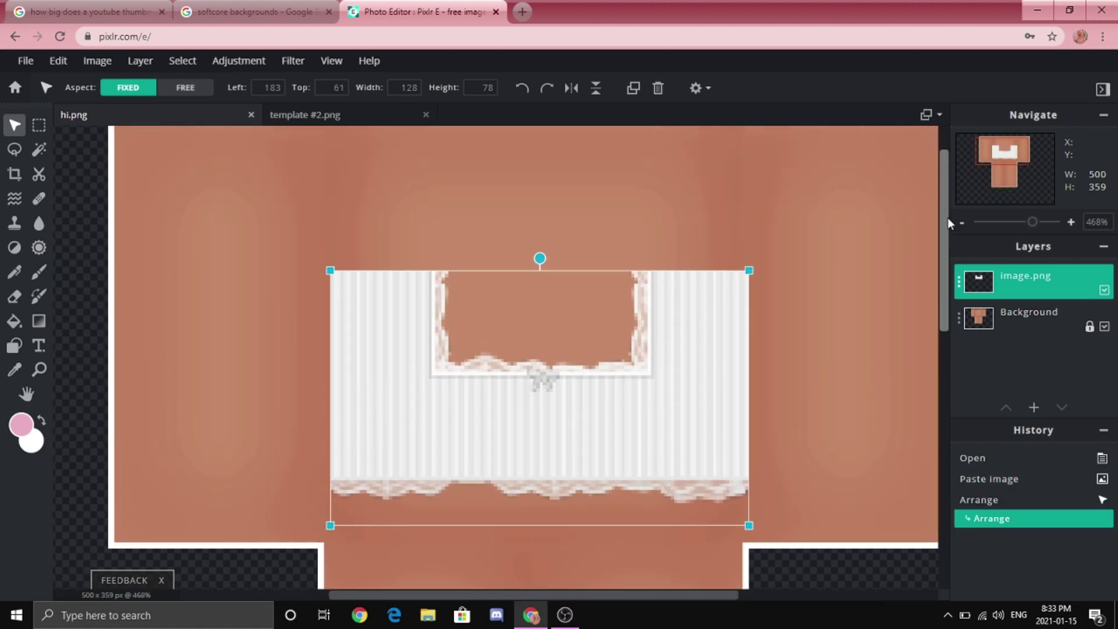
left_click_drag(501, 376, 497, 252)
scroll(641, 256, "down", 2)
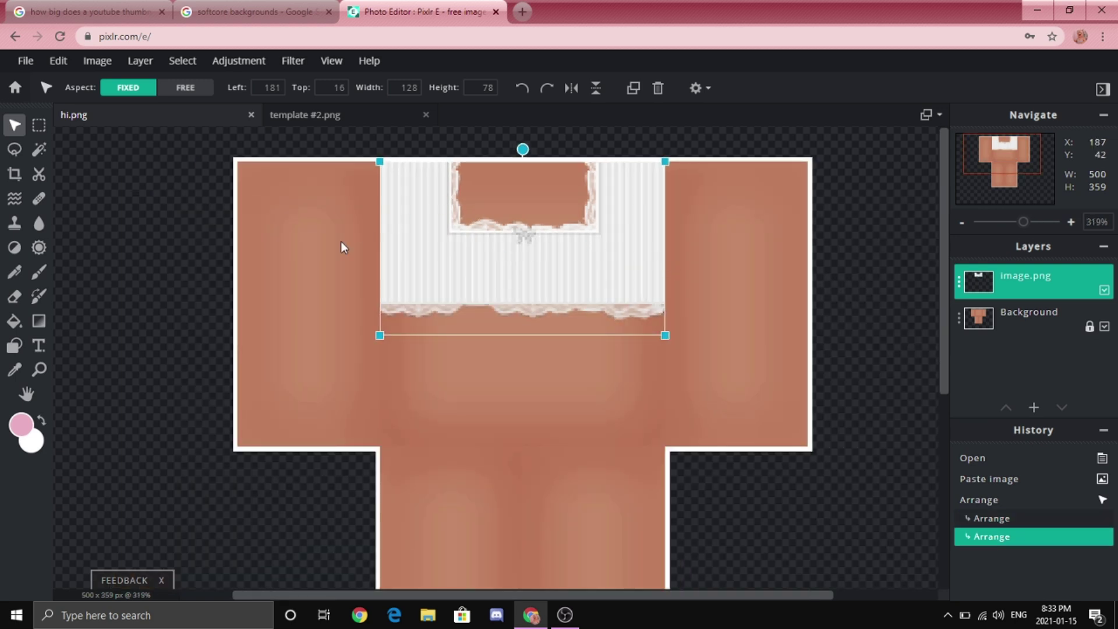
Marquee-select a narrow vertical strip beside the lower torso.
left_click(39, 126)
left_click_drag(316, 204, 363, 492)
scroll(363, 492, "up", 1)
scroll(363, 492, "up", 1)
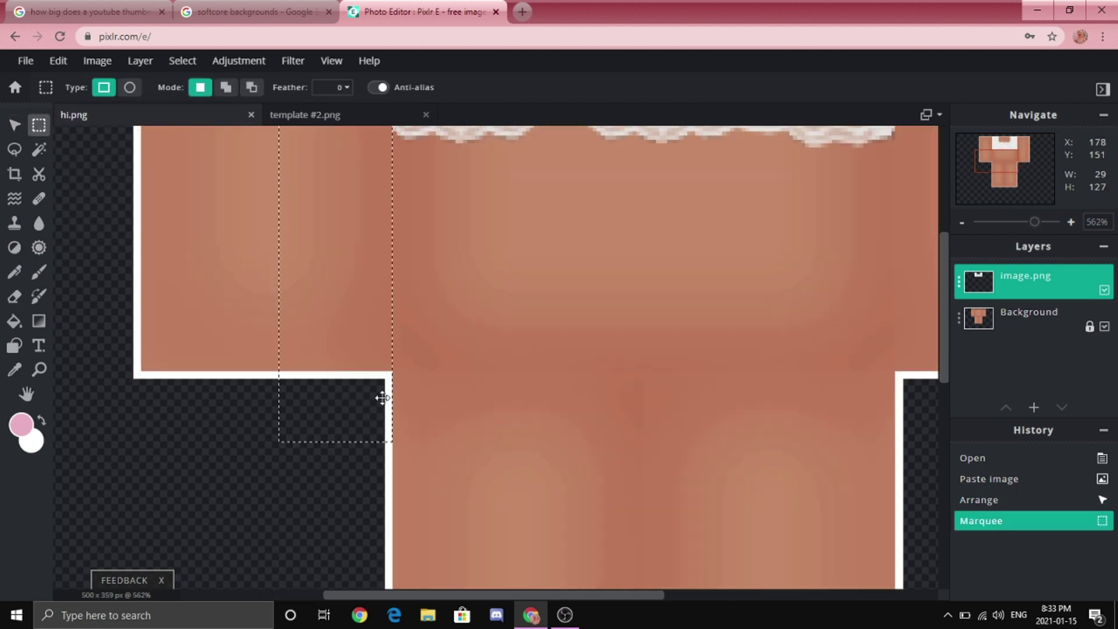
scroll(386, 390, "down", 2)
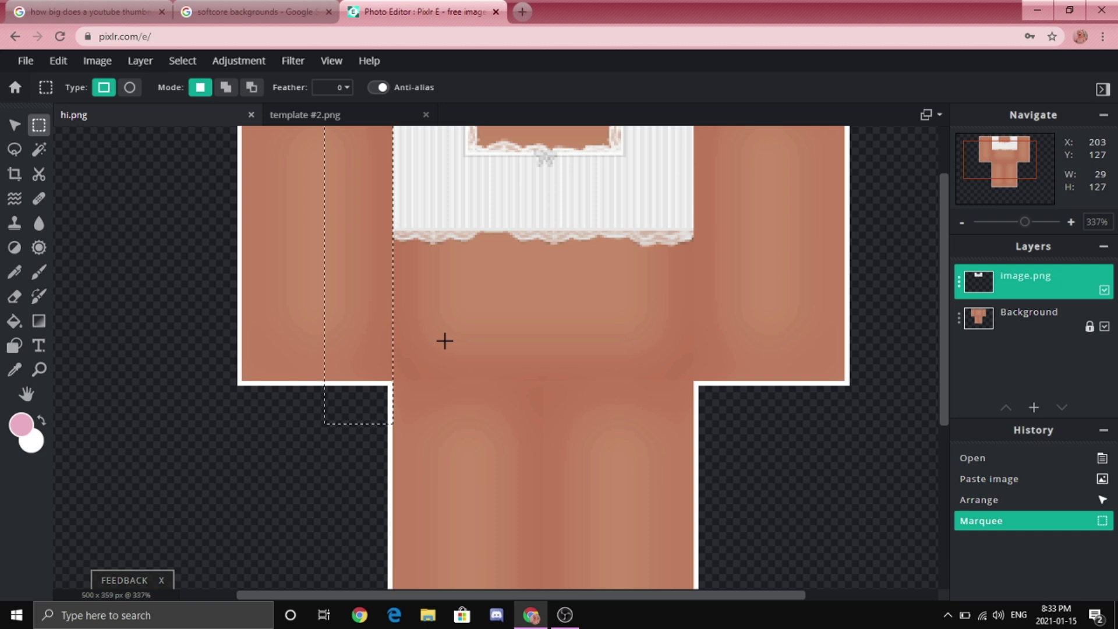
Deselect, zoom out to the whole shirt, and switch to template #2.png.
key("ctrl+d")
key("ctrl+0")
key("v")
left_click(266, 198)
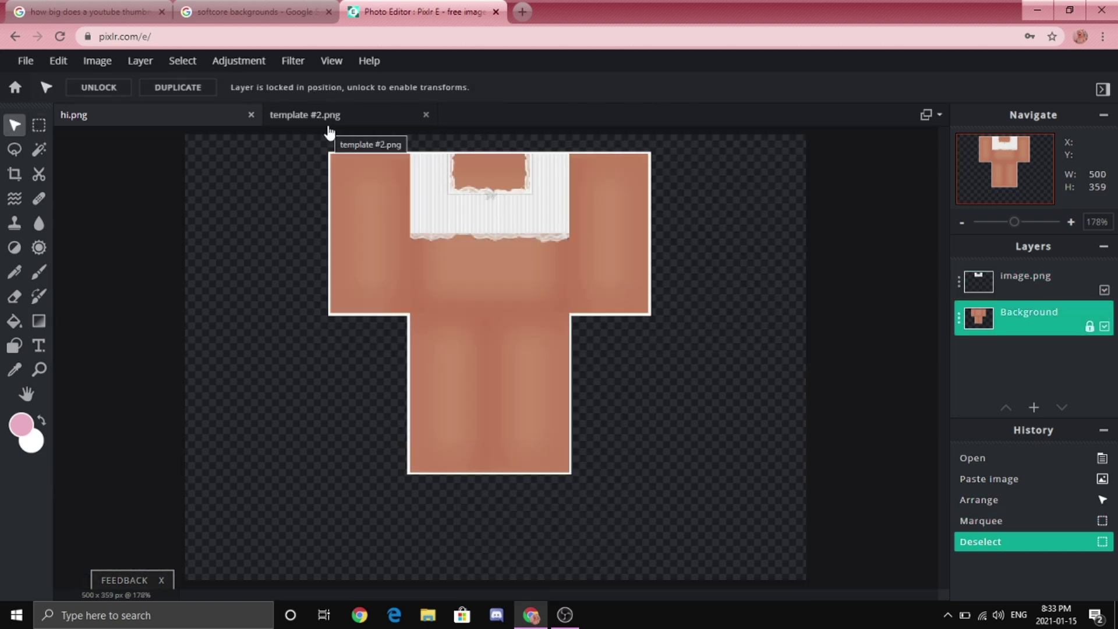
left_click(328, 125)
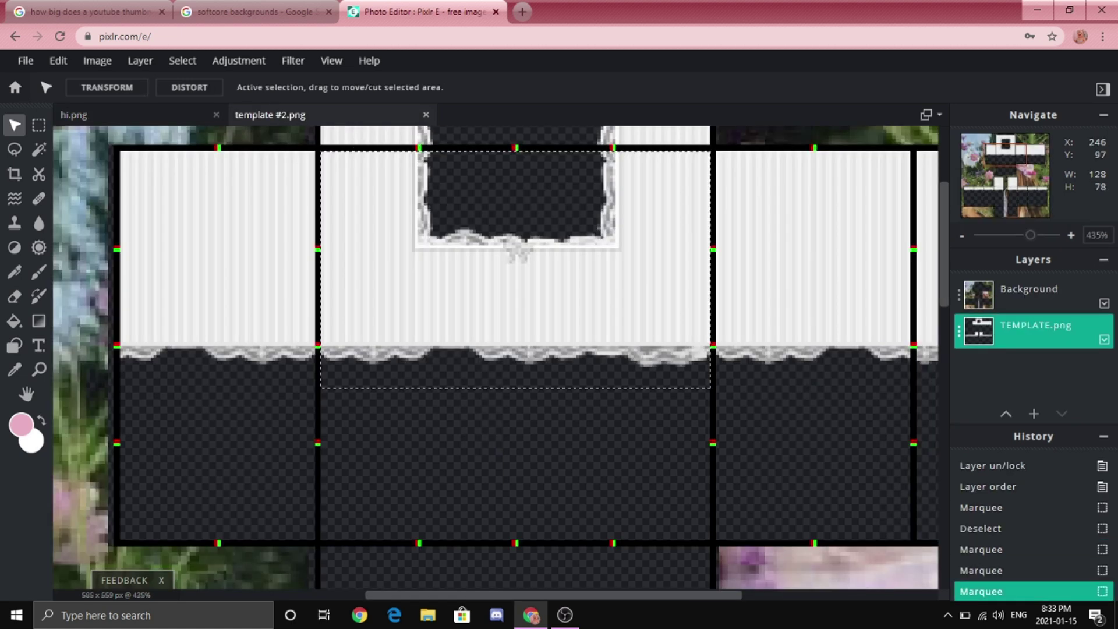
Select and copy the template's lace sleeve strip, then go to hi.png.
key("m")
scroll(486, 532, "up", 3)
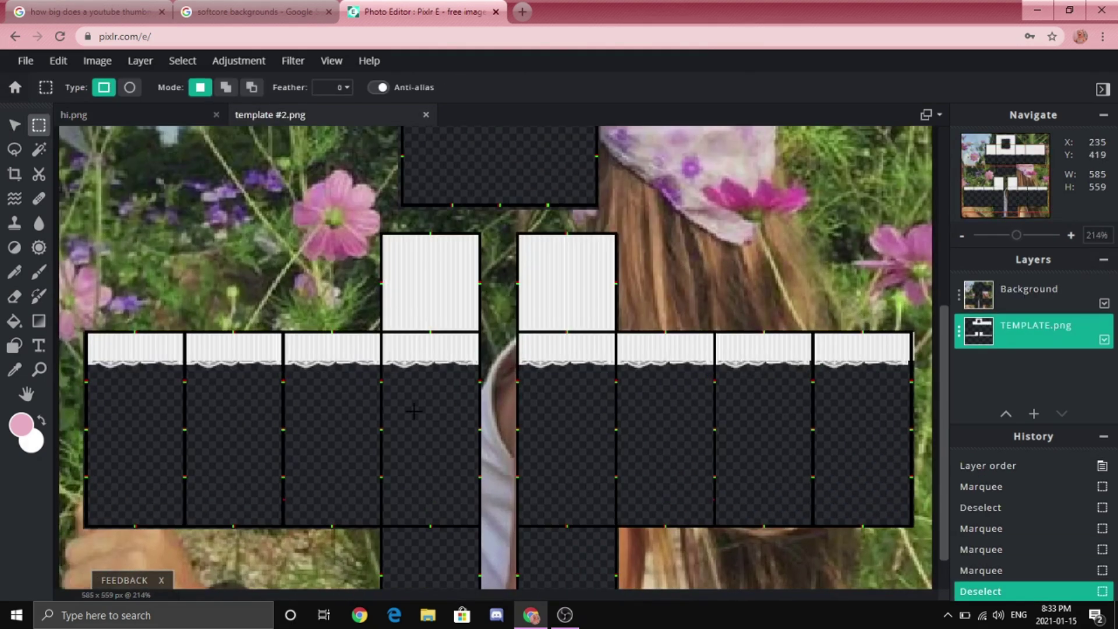
scroll(370, 342, "up", 6)
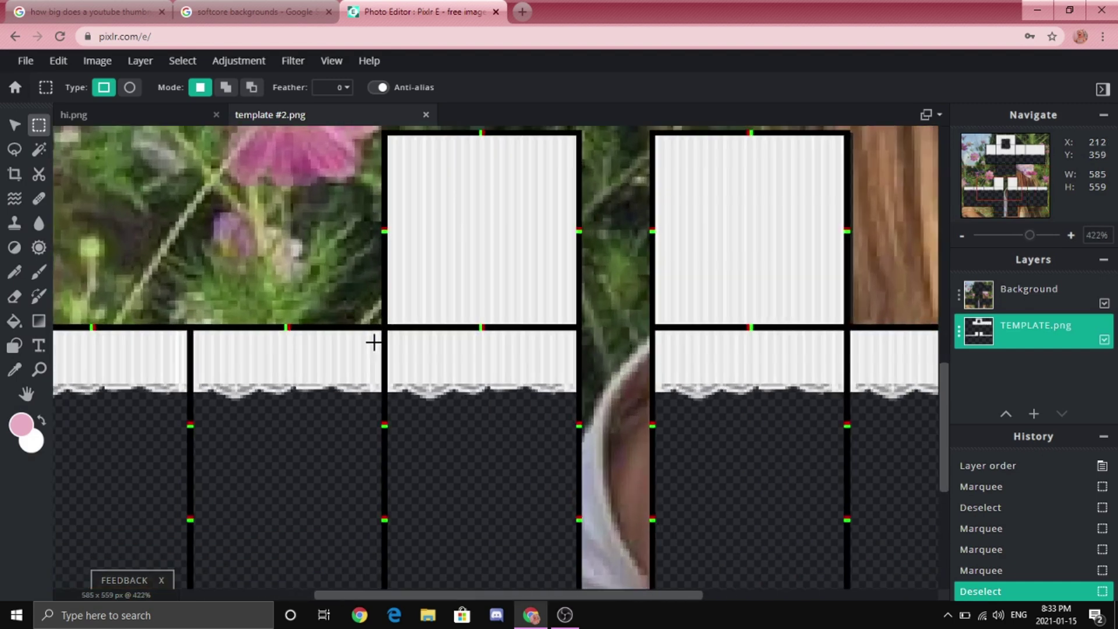
left_click_drag(371, 304, 566, 472)
left_click(468, 371)
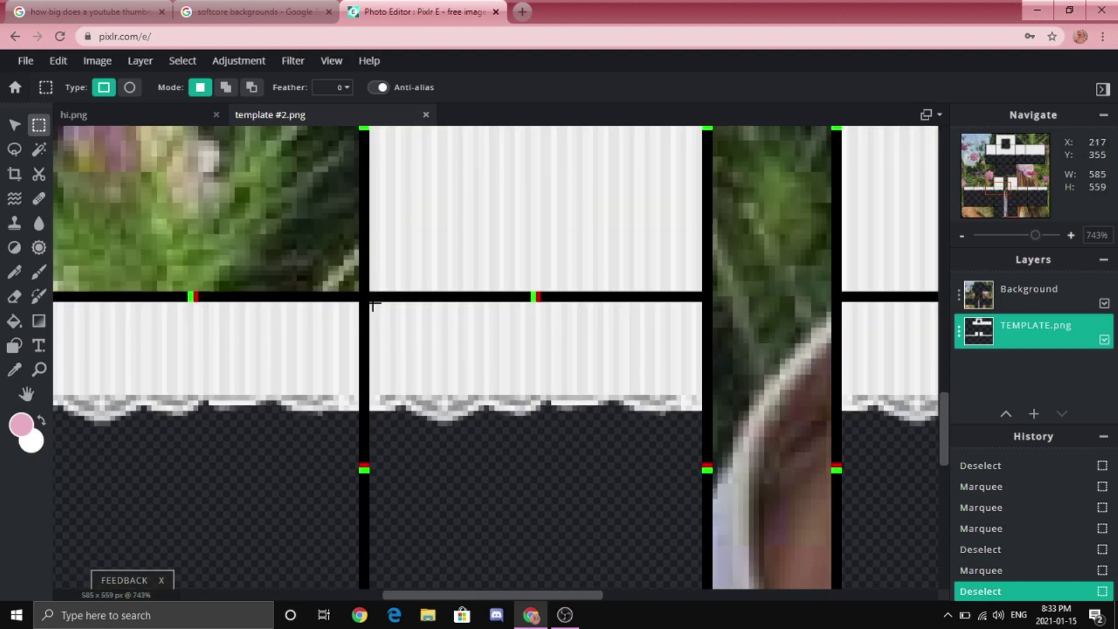
left_click_drag(370, 303, 698, 498)
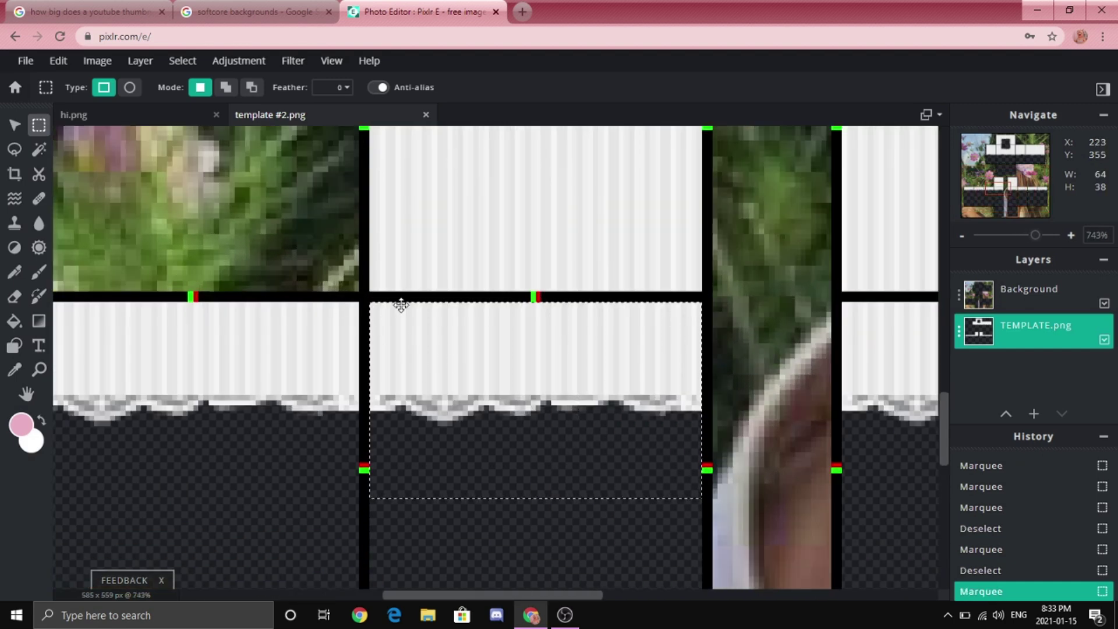
key("ctrl+c")
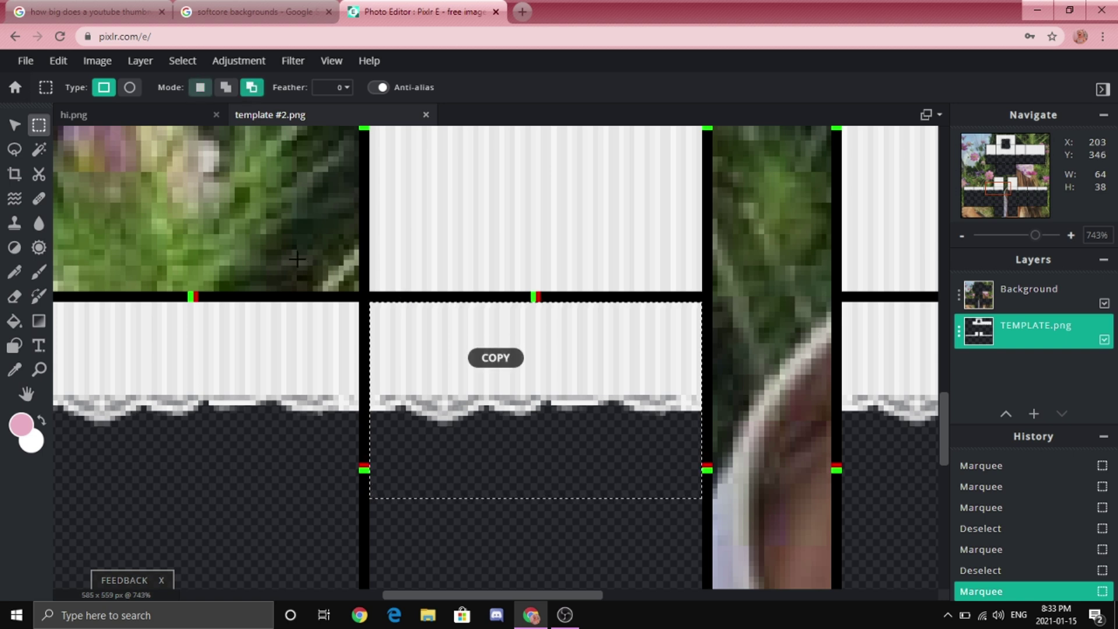
left_click(292, 255)
left_click(172, 124)
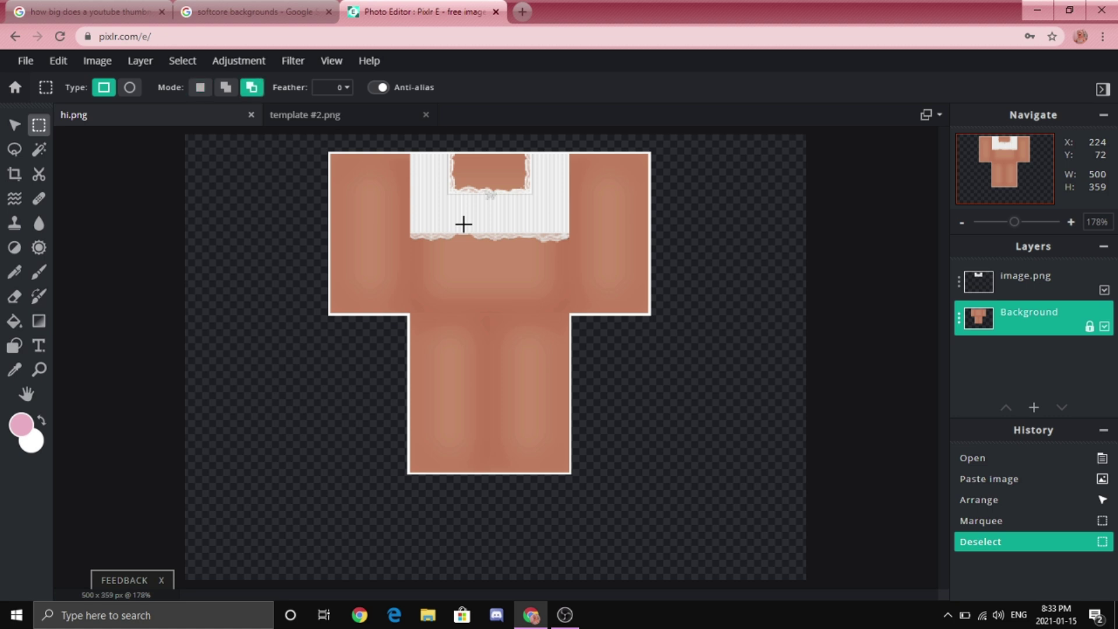
Paste the lace on the left shoulder and a flipped duplicate on the right.
key("ctrl+v")
scroll(461, 306, "up", 2)
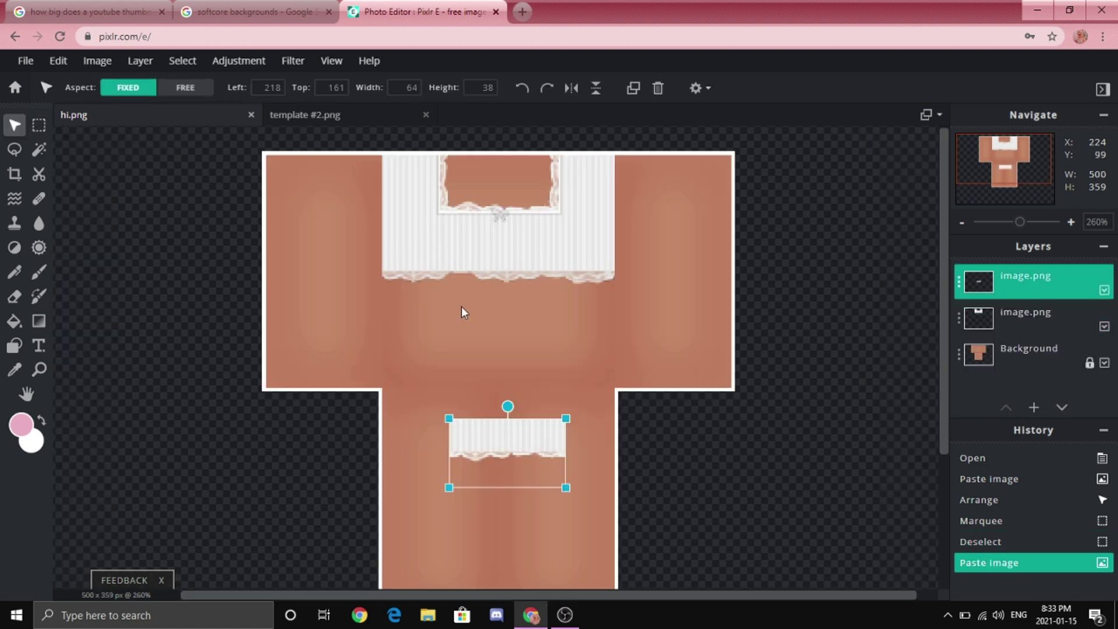
left_click_drag(519, 433, 335, 175)
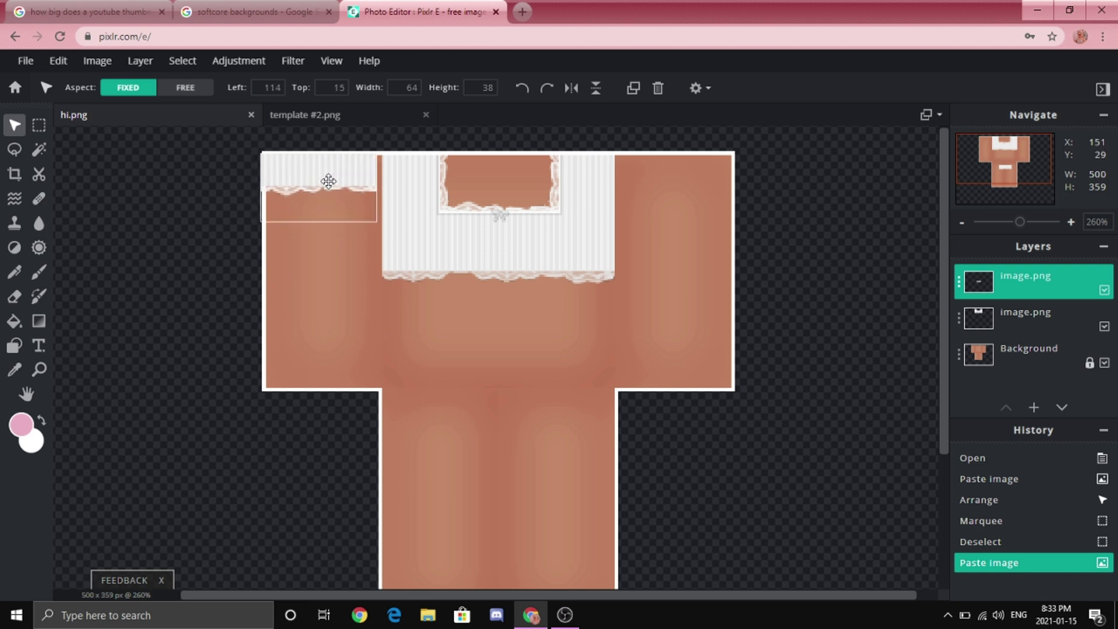
left_click(639, 96)
left_click_drag(269, 177, 614, 192)
left_click(572, 89)
Delete the TEMPLATE.png layer.
scroll(686, 297, "down", 3)
left_click(686, 297)
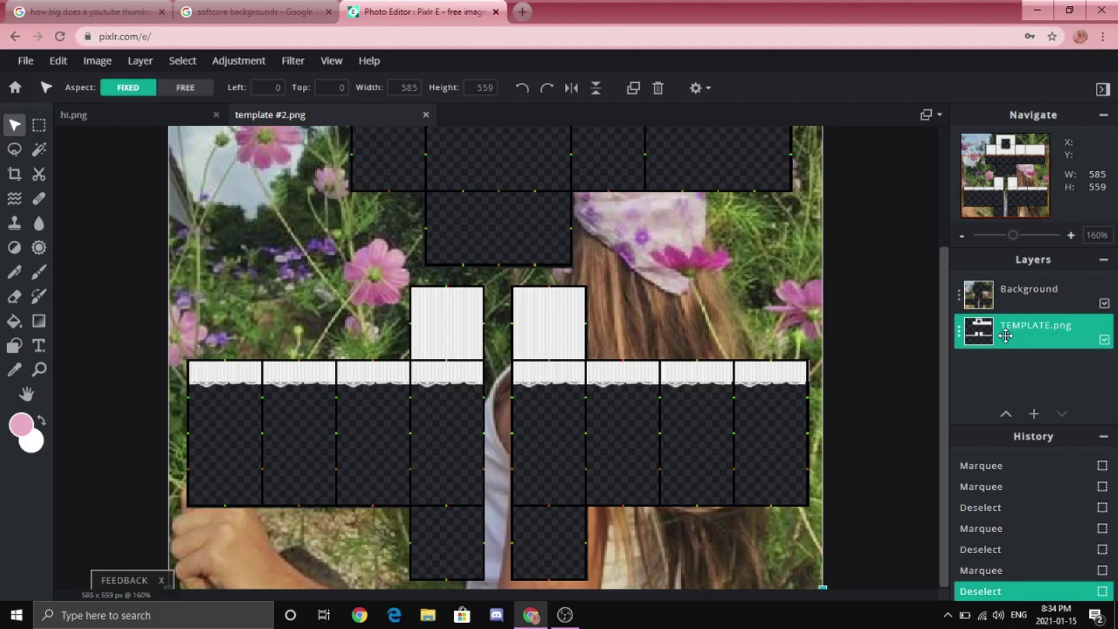
key("Delete")
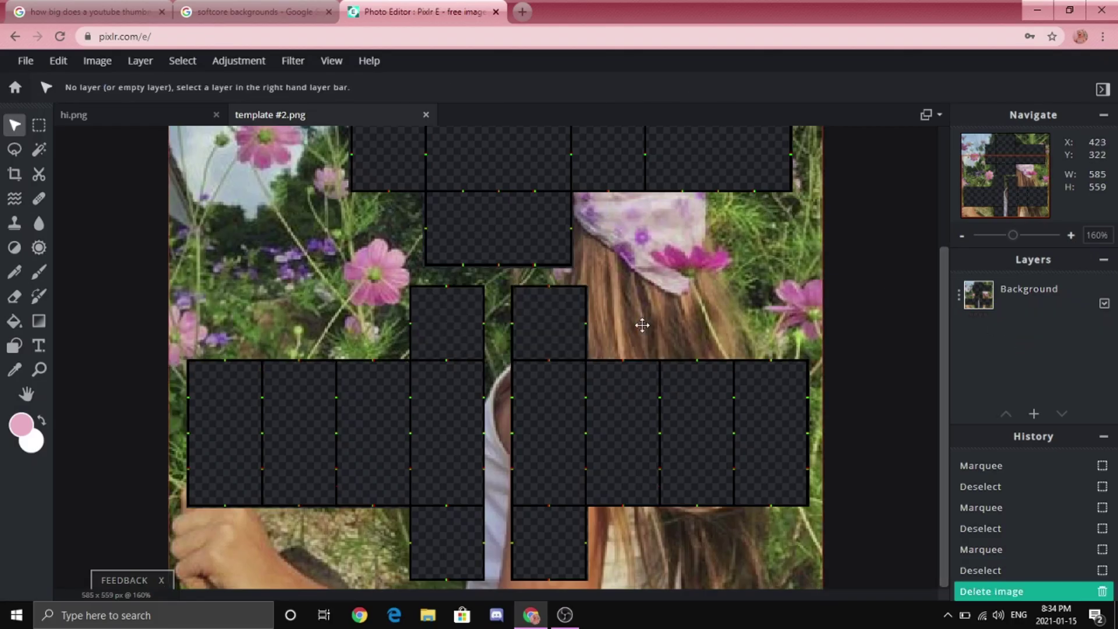
Add patched jeans.png as a layer and place it beneath the Background layer.
scroll(641, 325, "down", 3)
left_click(139, 60)
left_click(183, 123)
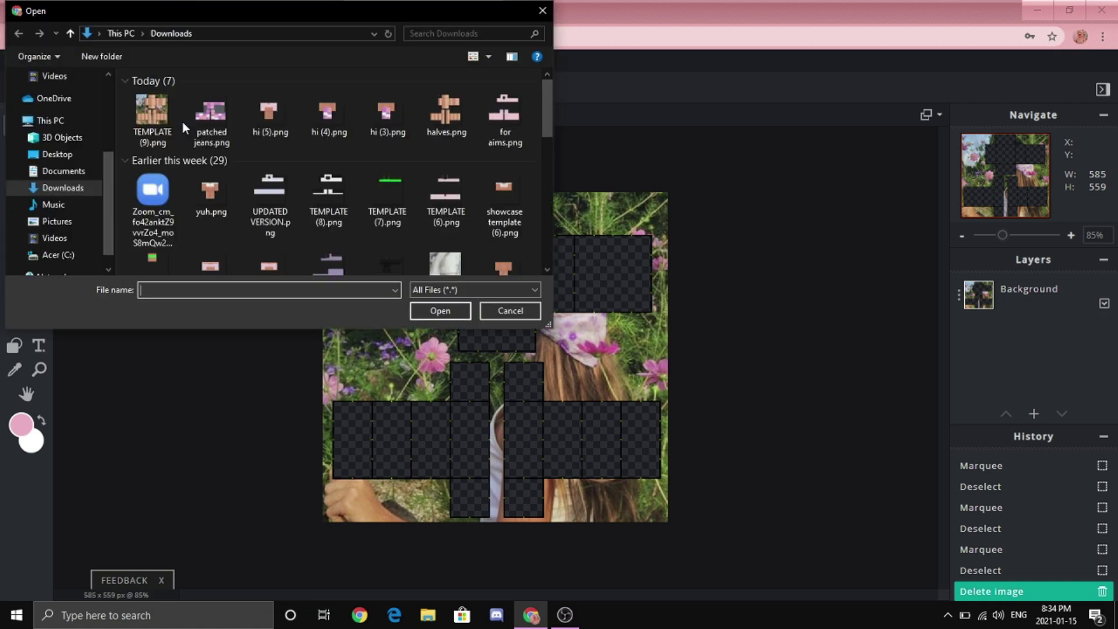
double_click(210, 116)
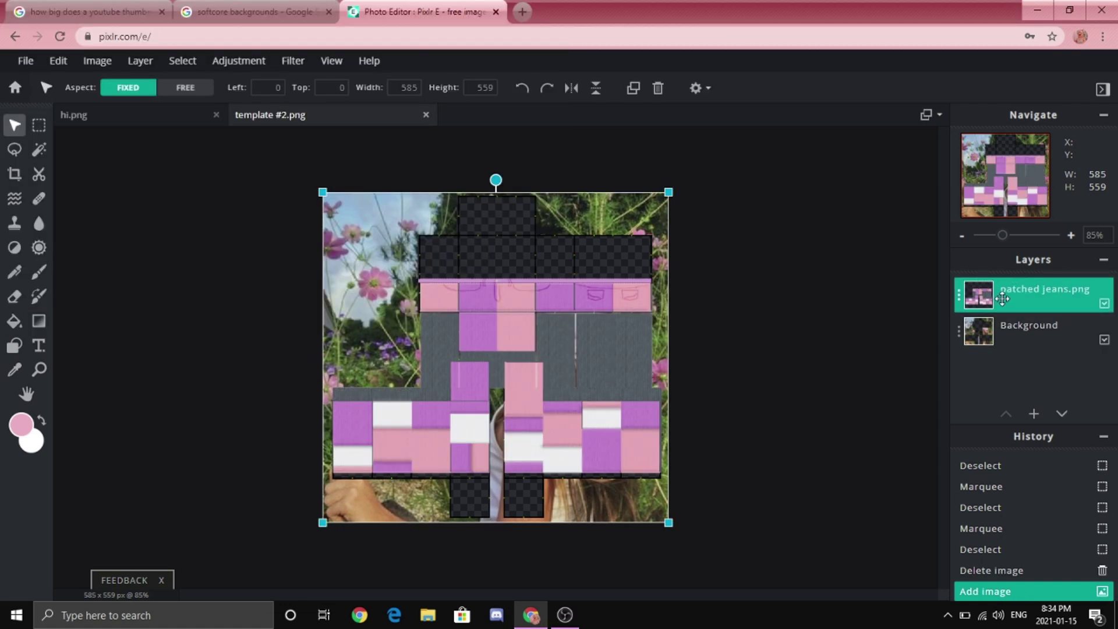
left_click_drag(1013, 296, 1024, 317)
left_click(832, 305)
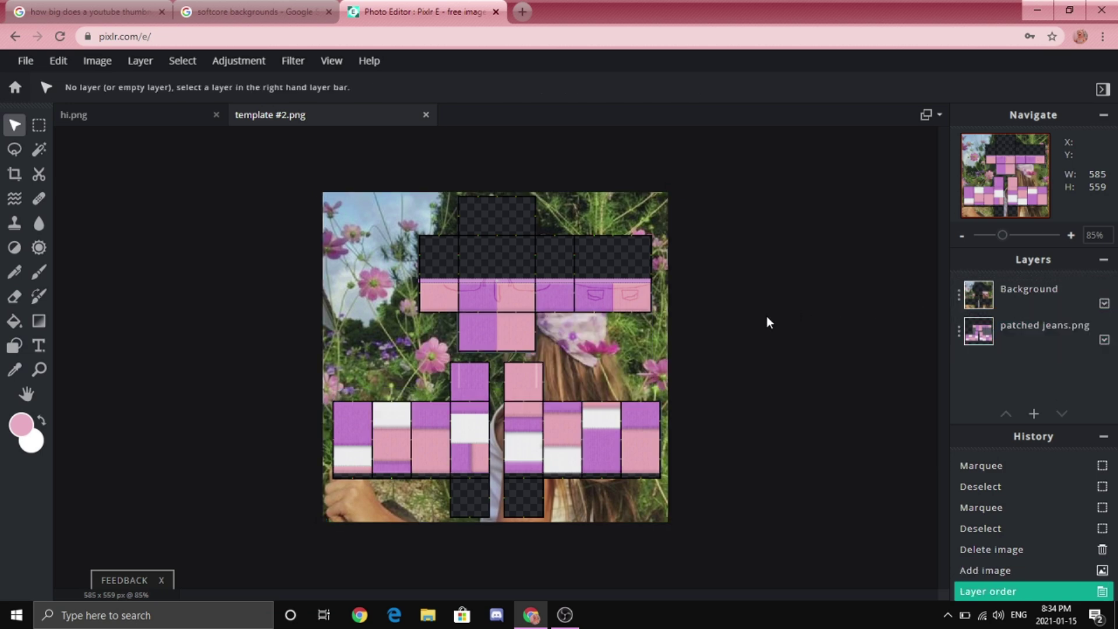
scroll(766, 316, "up", 2)
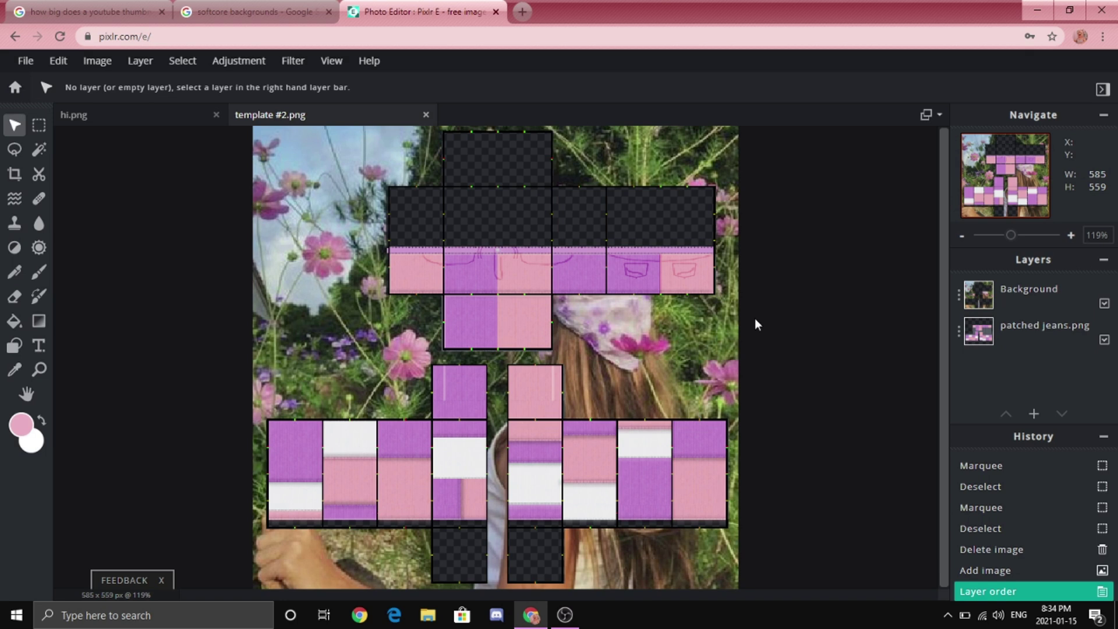
scroll(478, 344, "down", 1)
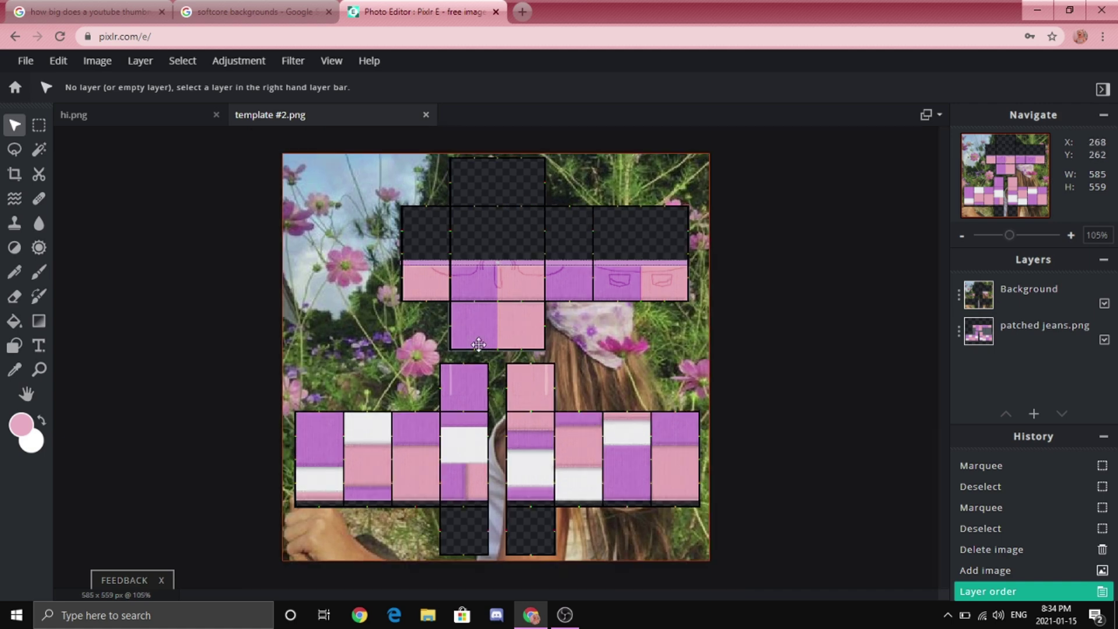
scroll(478, 344, "down", 1)
scroll(505, 313, "up", 1)
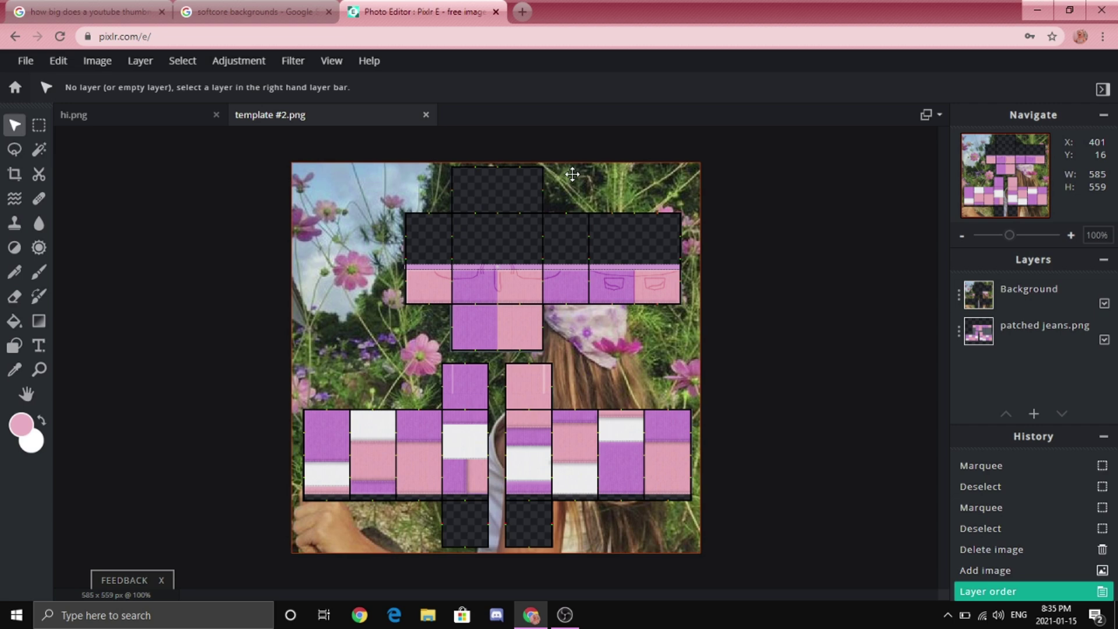
Marquee-select and copy the jeans' front waist panel.
left_click(1004, 333)
key("m")
scroll(497, 303, "up", 6)
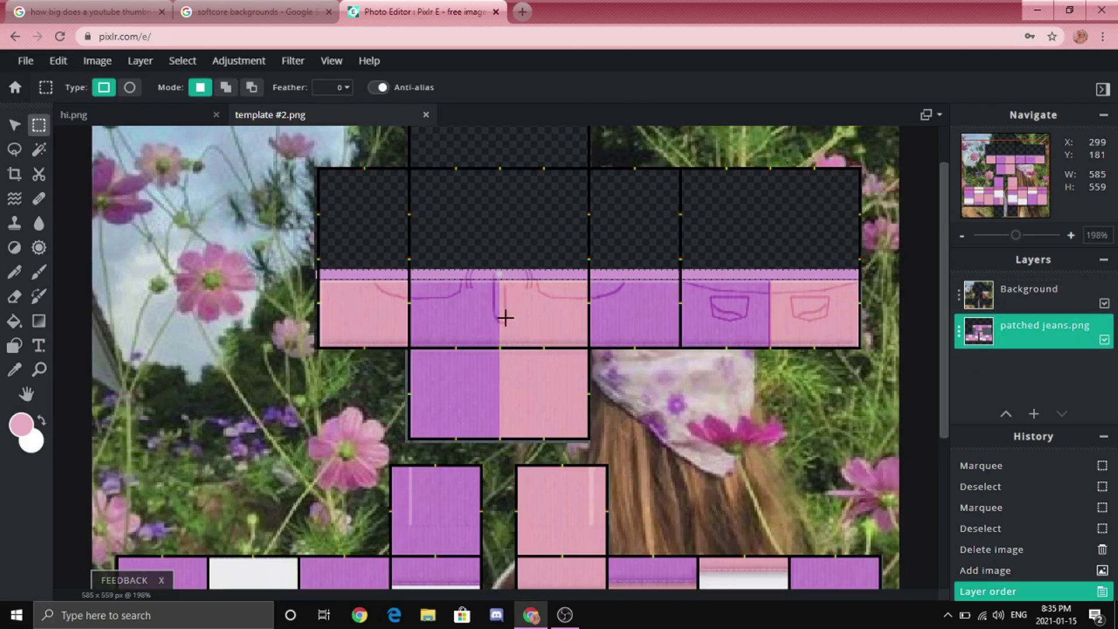
scroll(396, 250, "up", 1)
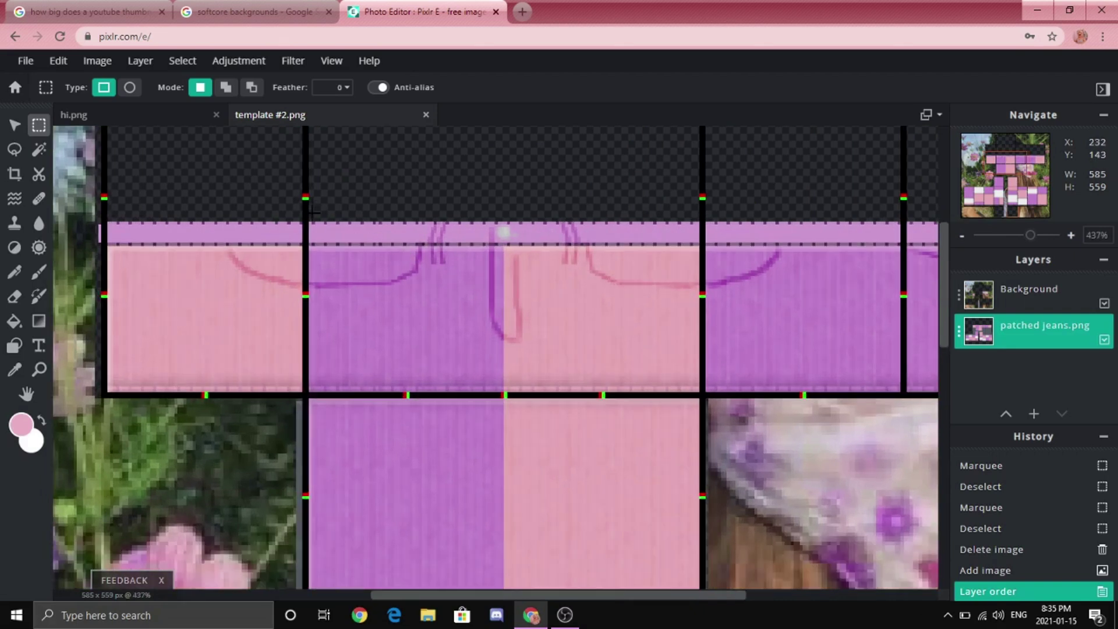
left_click_drag(310, 216, 700, 391)
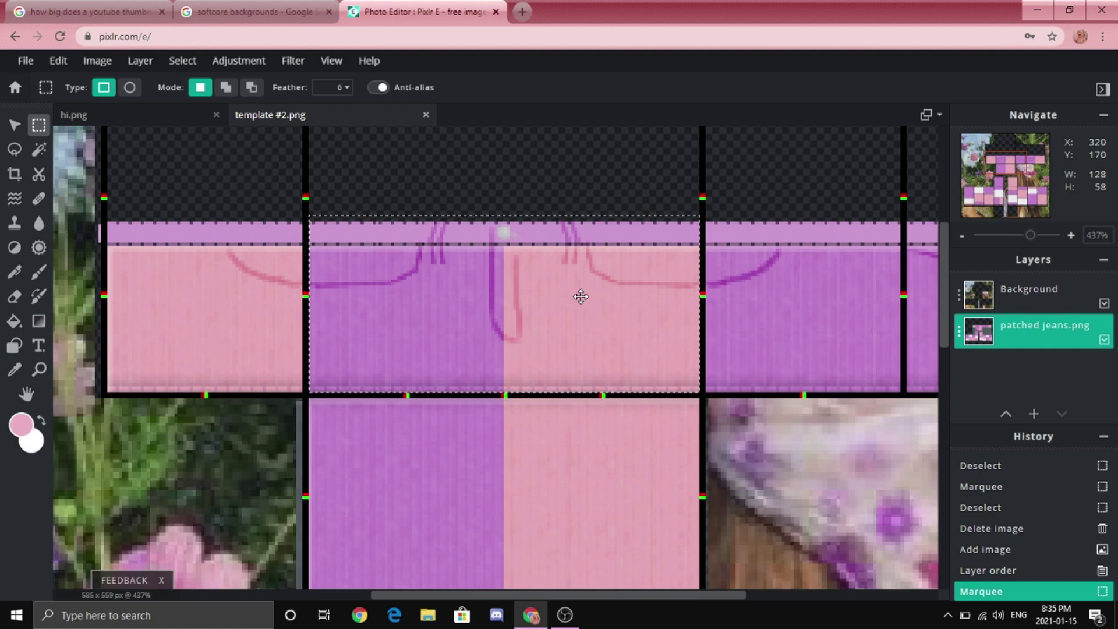
scroll(581, 297, "down", 10)
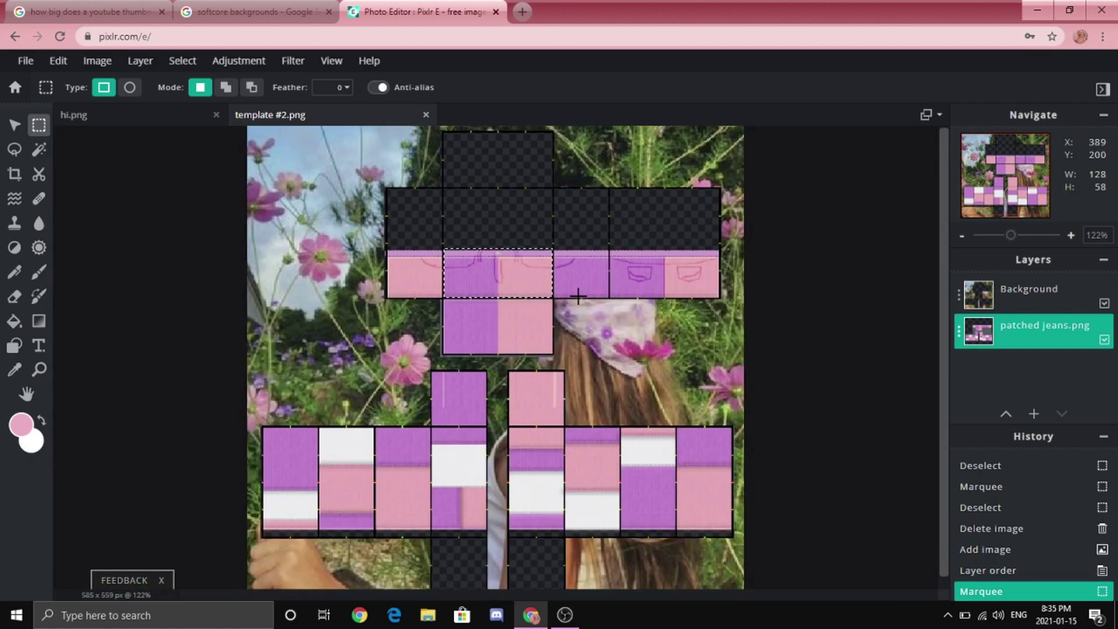
key("ctrl+c")
Paste the waist panel into hi.png and align it with the sleeve edge.
left_click(74, 115)
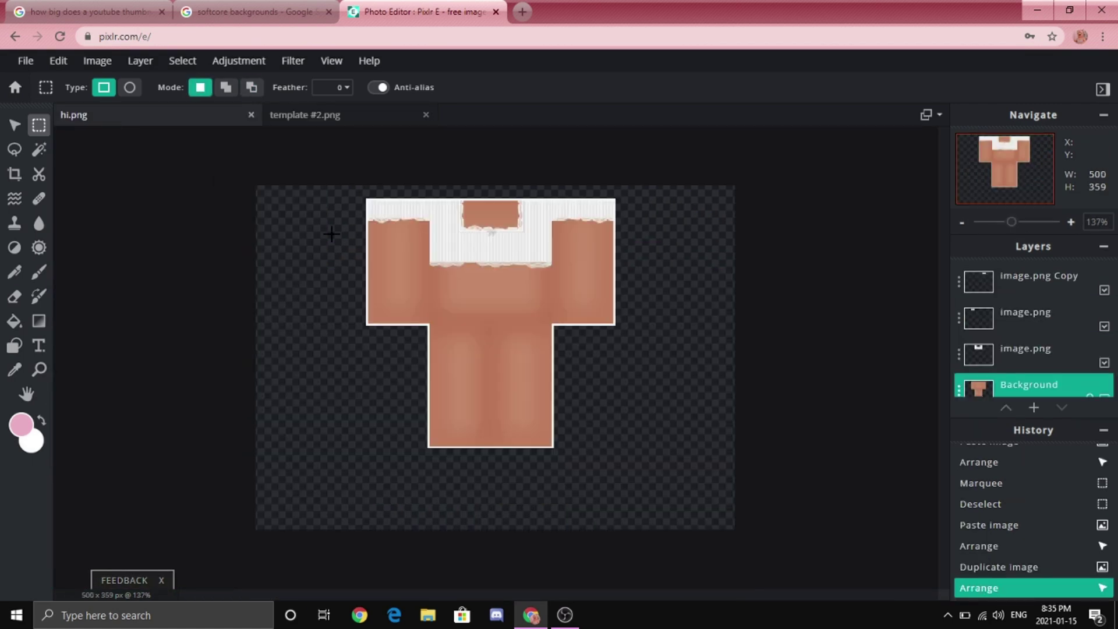
key("ctrl+v")
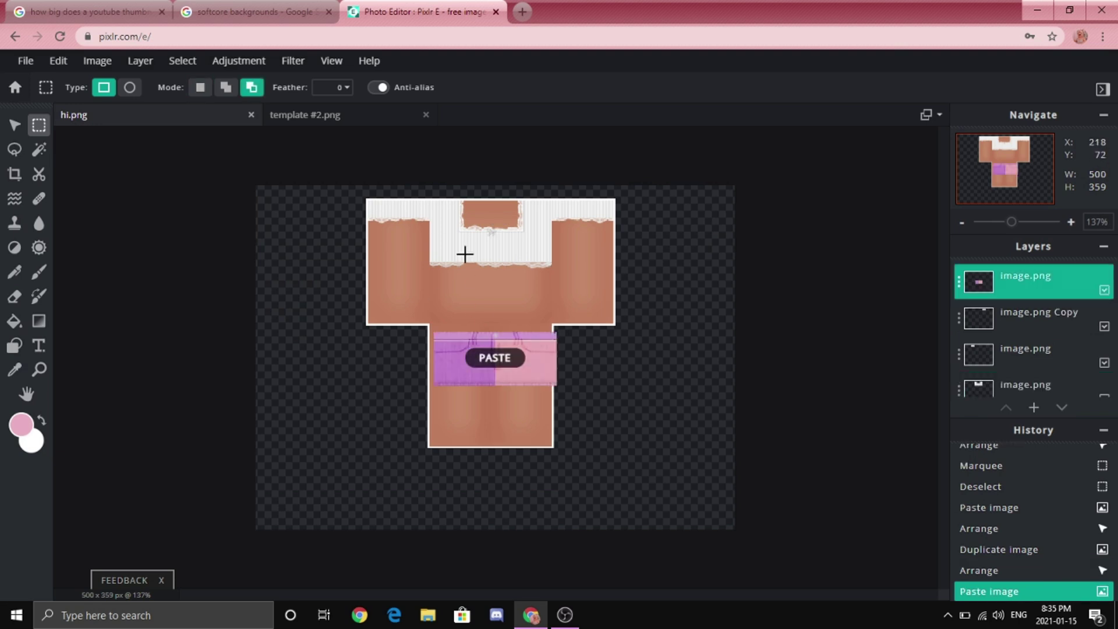
scroll(485, 310, "up", 3)
scroll(485, 311, "up", 7)
left_click_drag(462, 283, 429, 232)
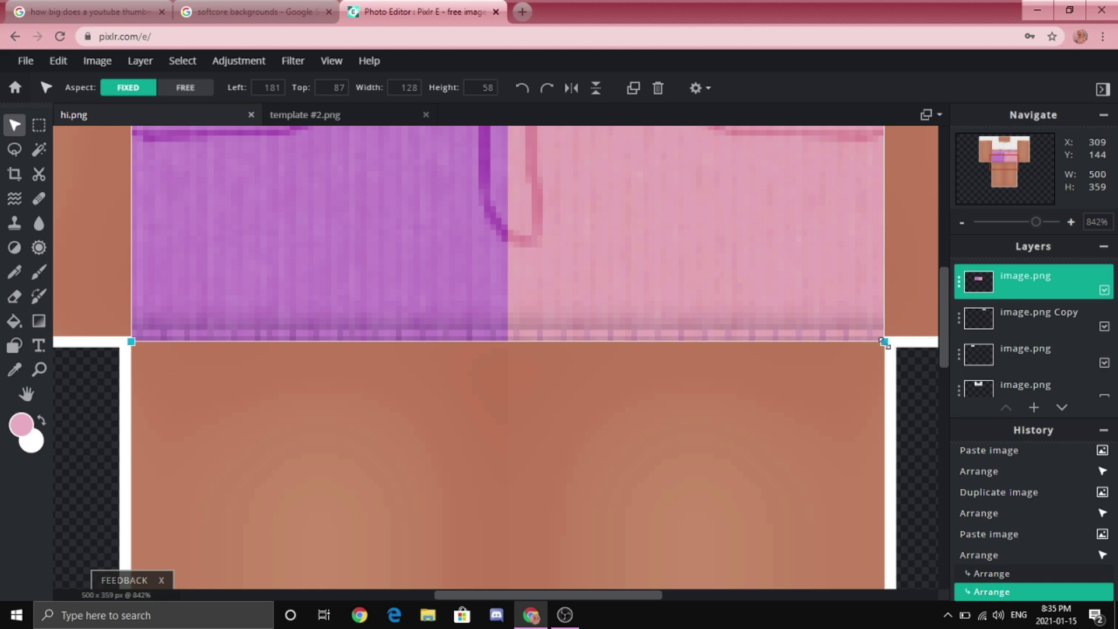
scroll(659, 487, "down", 6)
left_click(659, 487)
scroll(650, 489, "down", 3)
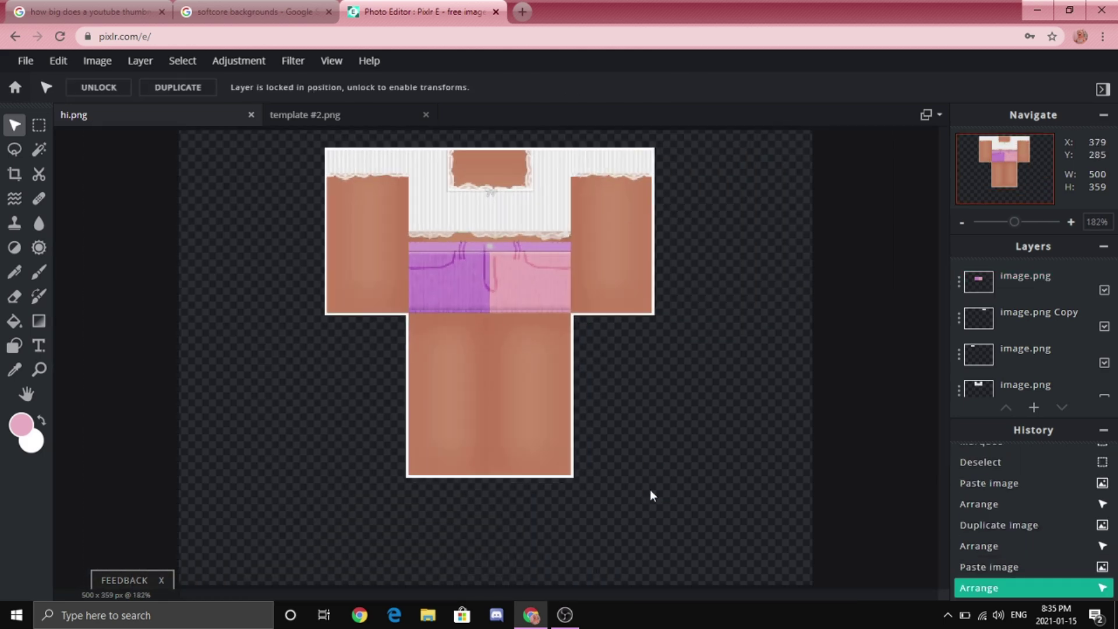
Copy the jeans' middle leg panel and position it on the left leg in hi.png.
left_click(315, 120)
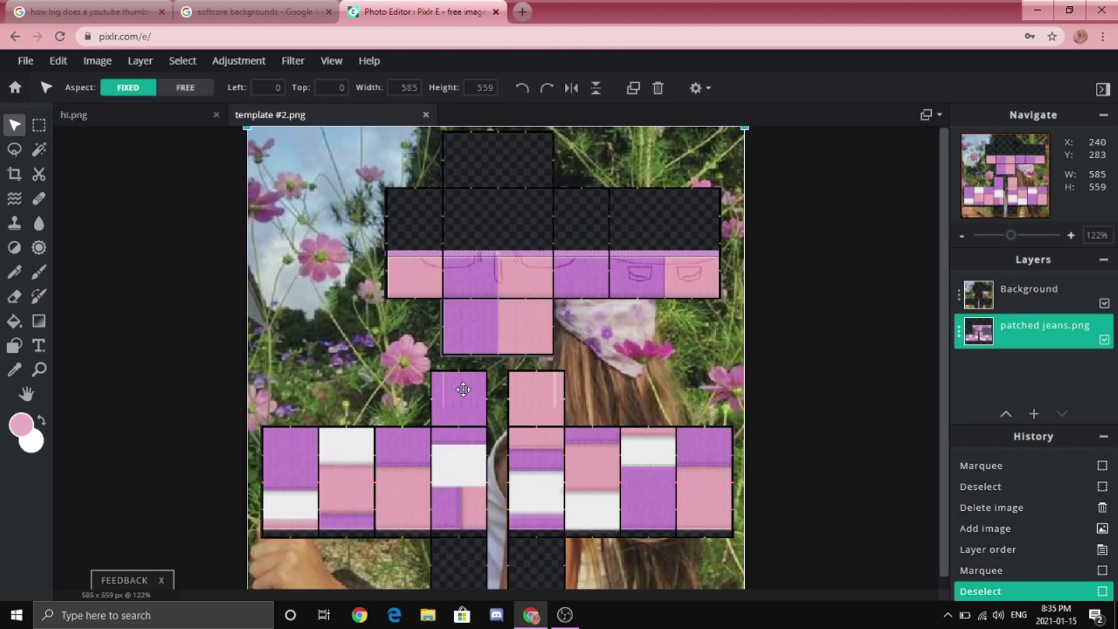
left_click(39, 125)
scroll(496, 529, "up", 5)
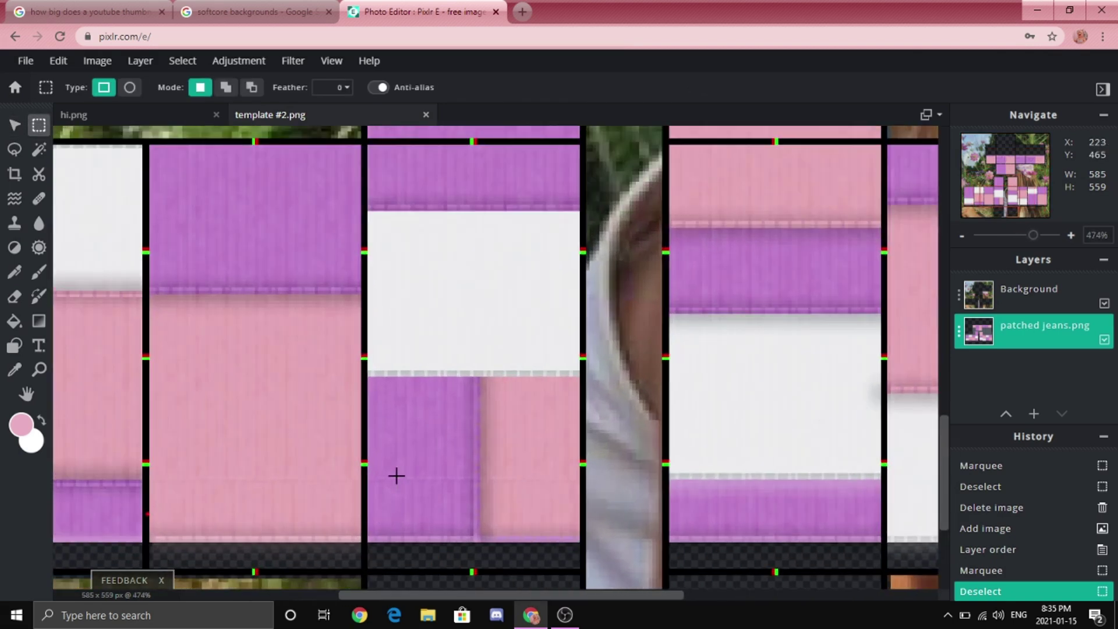
left_click_drag(368, 145, 579, 551)
key("ctrl+c")
left_click(167, 114)
key("ctrl+v")
scroll(452, 369, "up", 5)
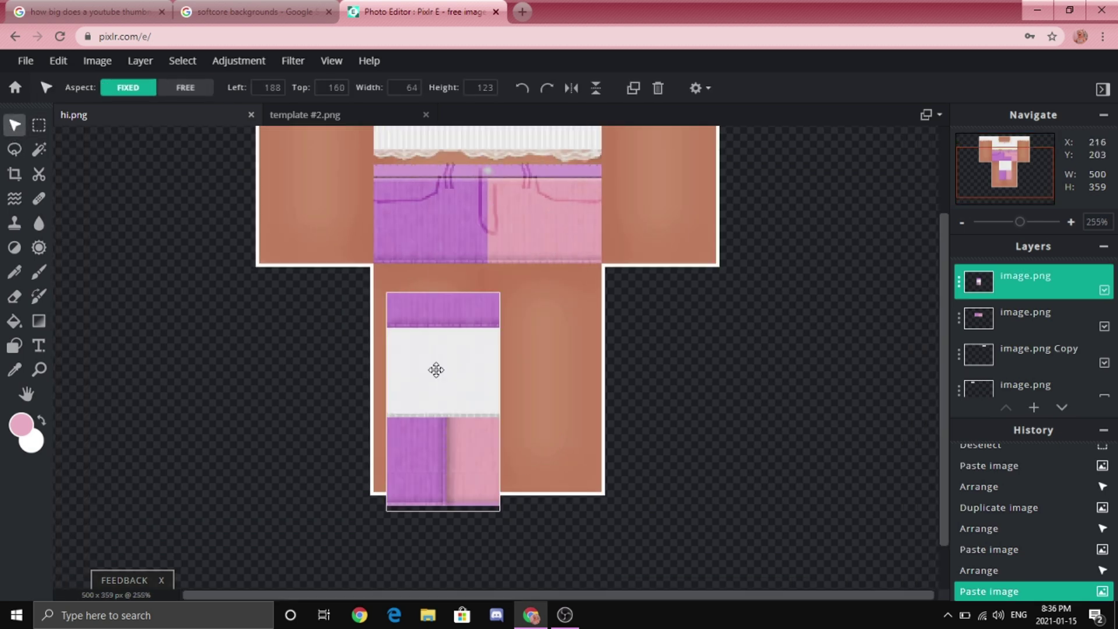
left_click_drag(402, 416, 382, 347)
scroll(382, 347, "down", 3)
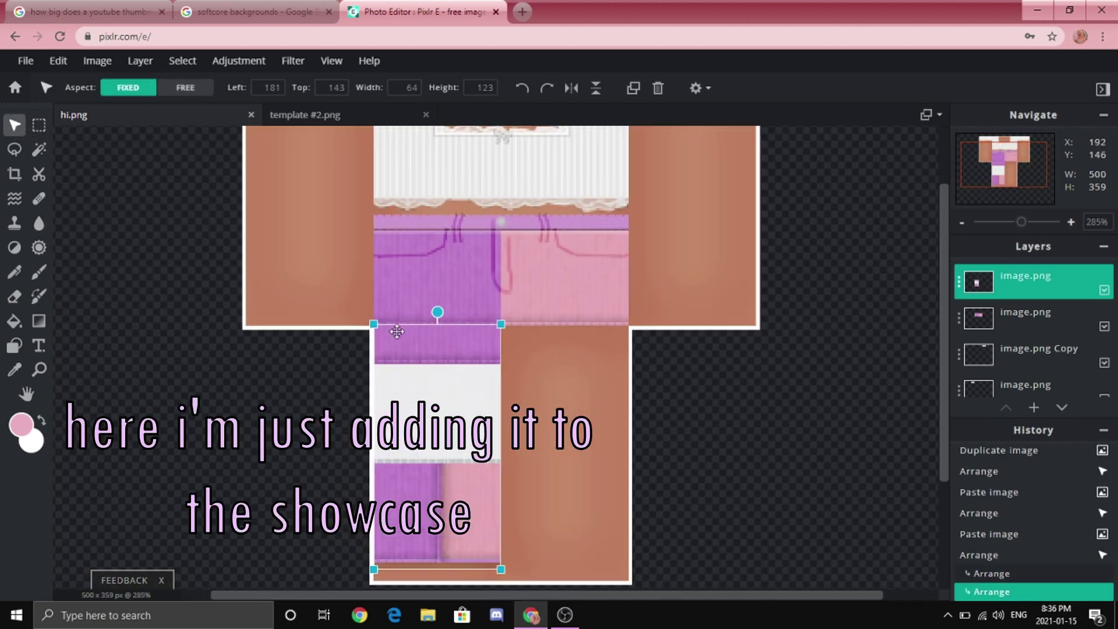
scroll(421, 351, "up", 2)
scroll(420, 351, "down", 1)
left_click_drag(424, 349, 424, 345)
Copy the right leg panel and place it on the right leg of hi.png.
left_click(269, 115)
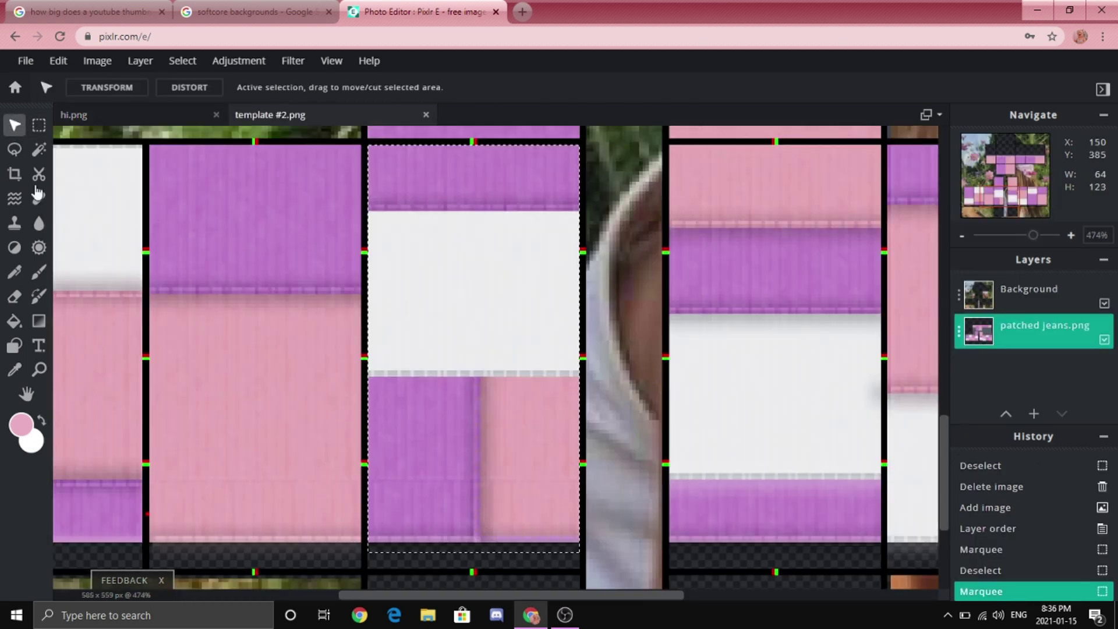
key("m")
left_click_drag(449, 214, 745, 214)
key("ctrl+c")
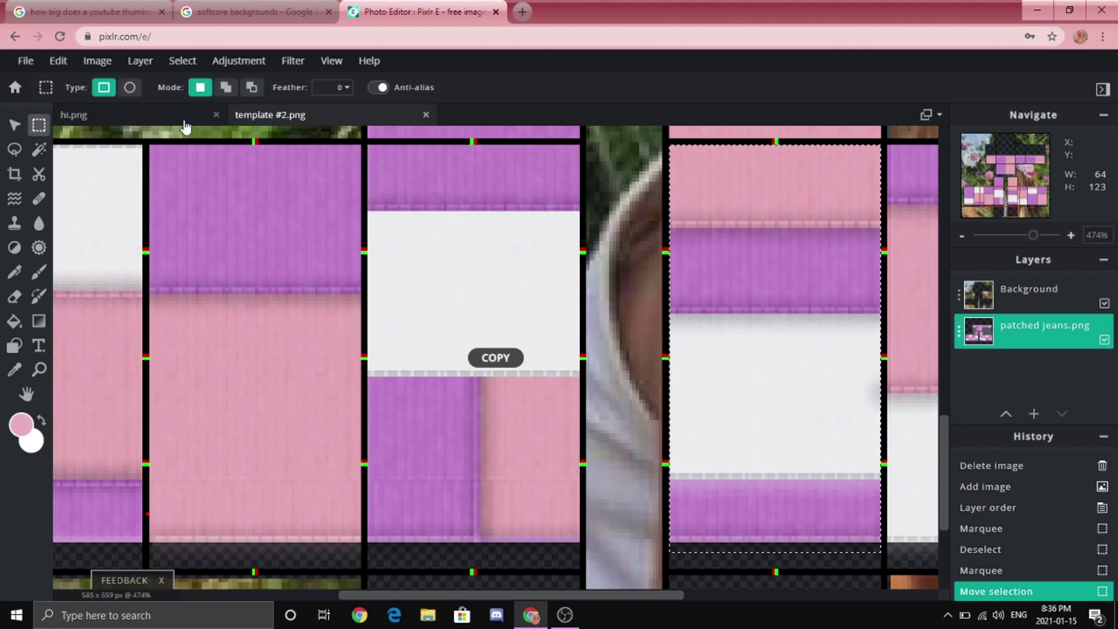
left_click(74, 115)
key("ctrl+v")
left_click(14, 125)
scroll(522, 357, "up", 4)
left_click_drag(506, 414, 499, 352)
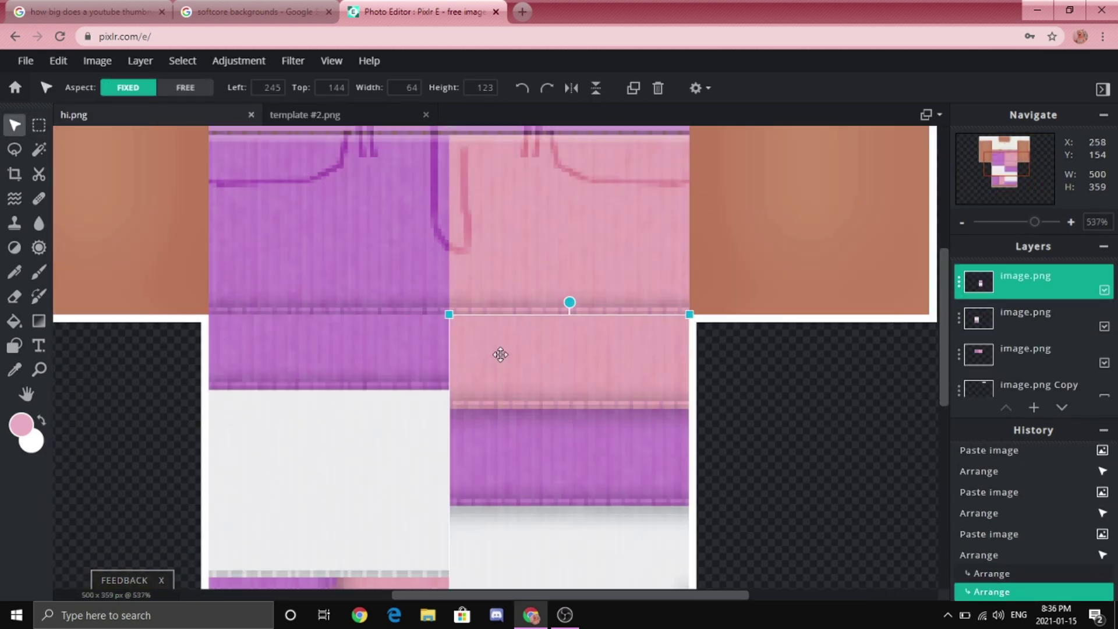
scroll(725, 411, "down", 4)
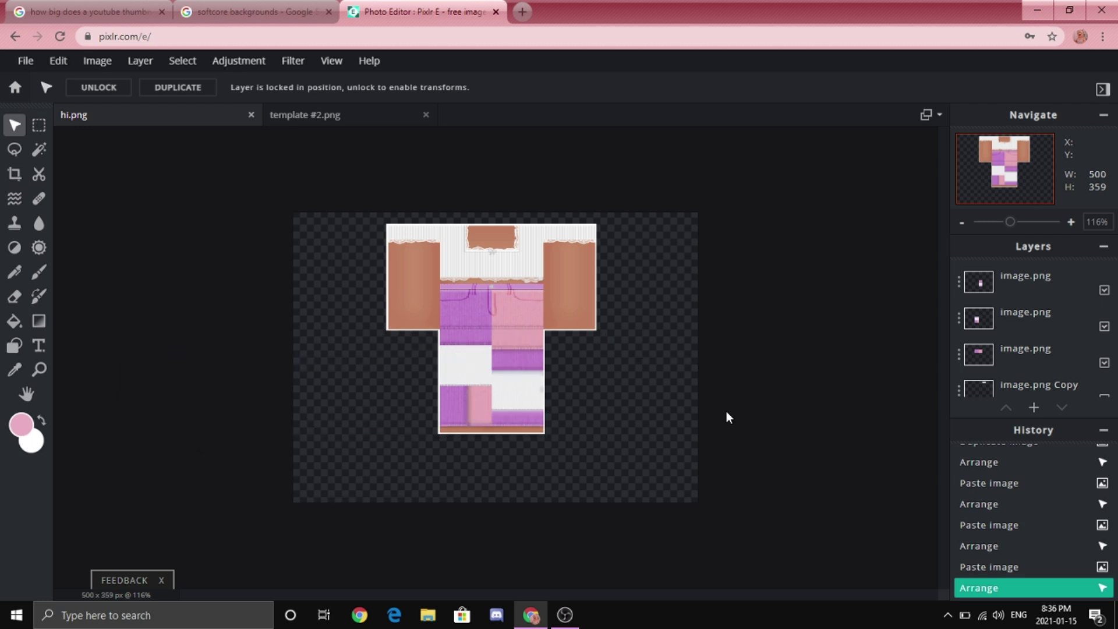
Save the outfit as a PNG under a new file name and download it.
left_click(25, 60)
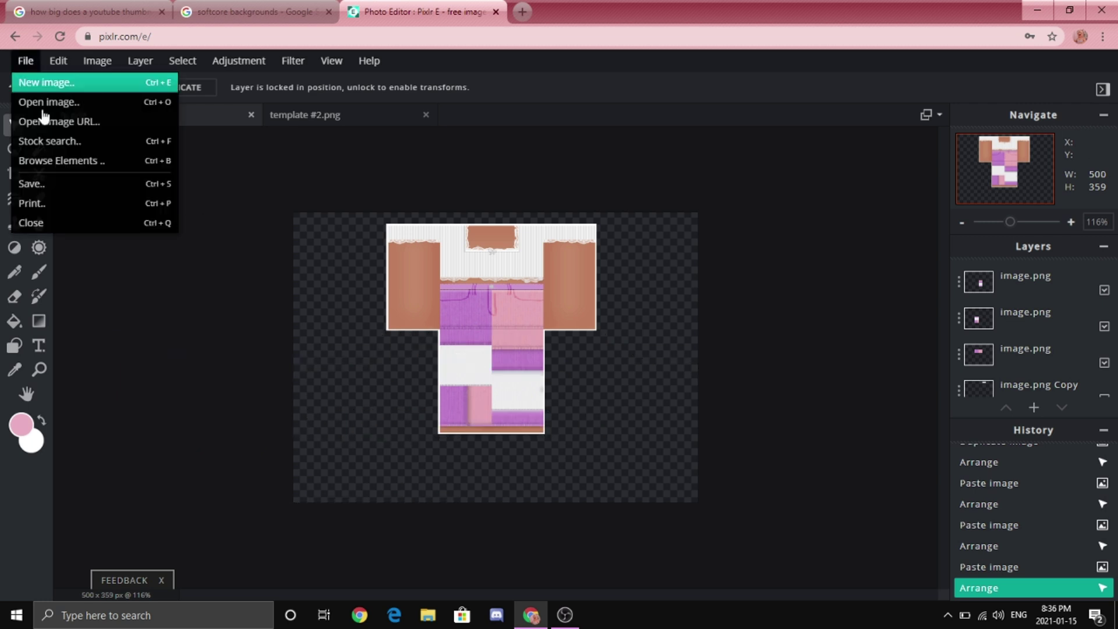
left_click(62, 184)
left_click(565, 266)
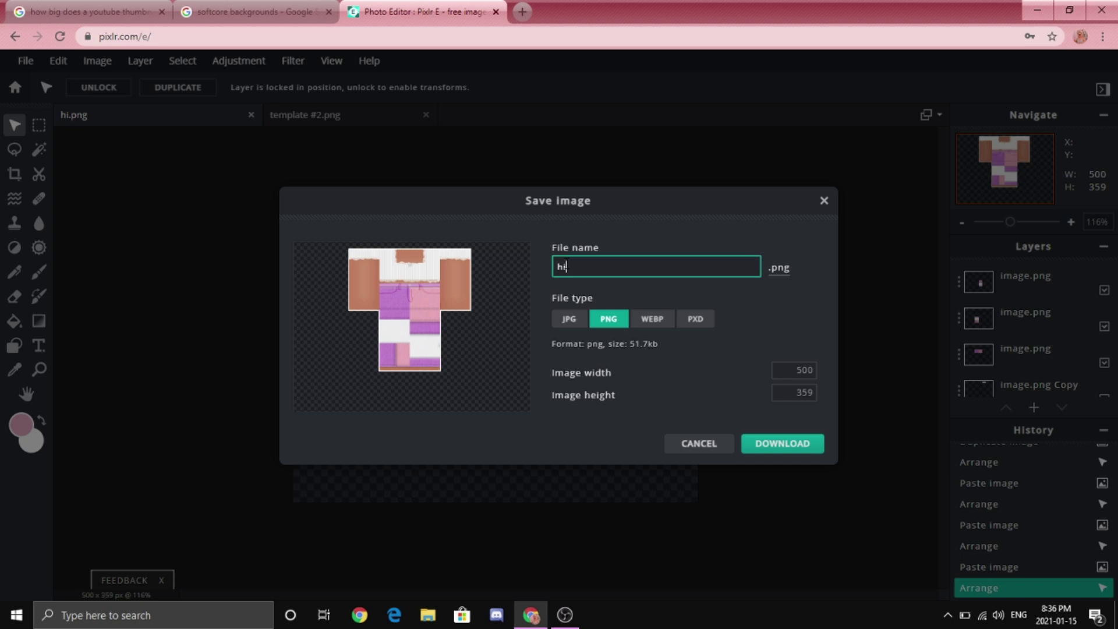
type("rgeqefqdkeqfnvnkfoqjeivdankgqejbpsdklgeqjsbldfqloedk")
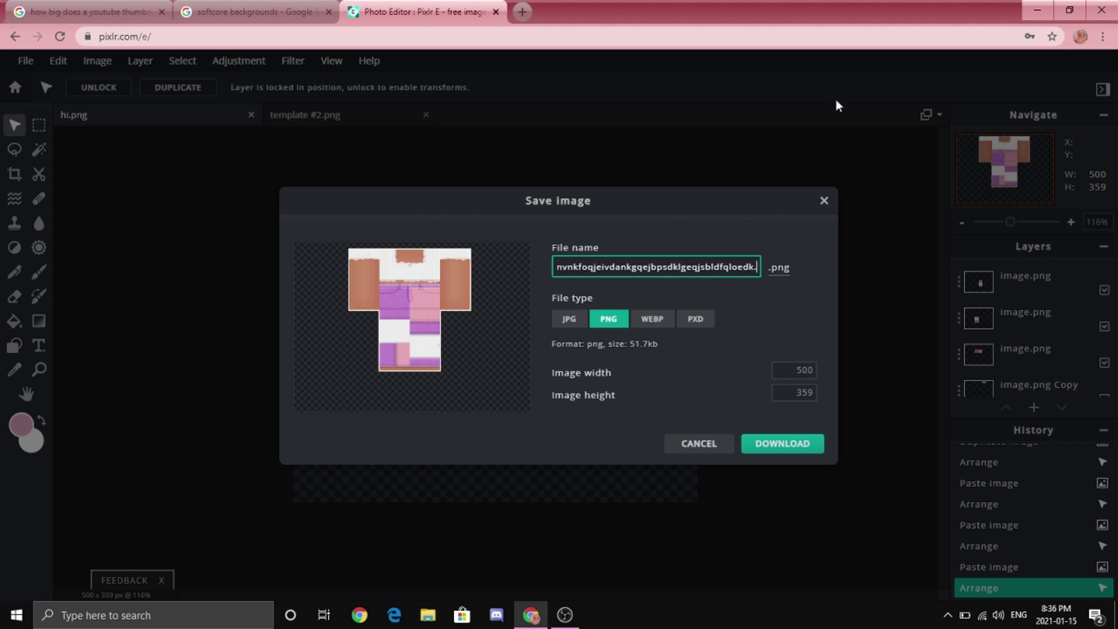
left_click(805, 444)
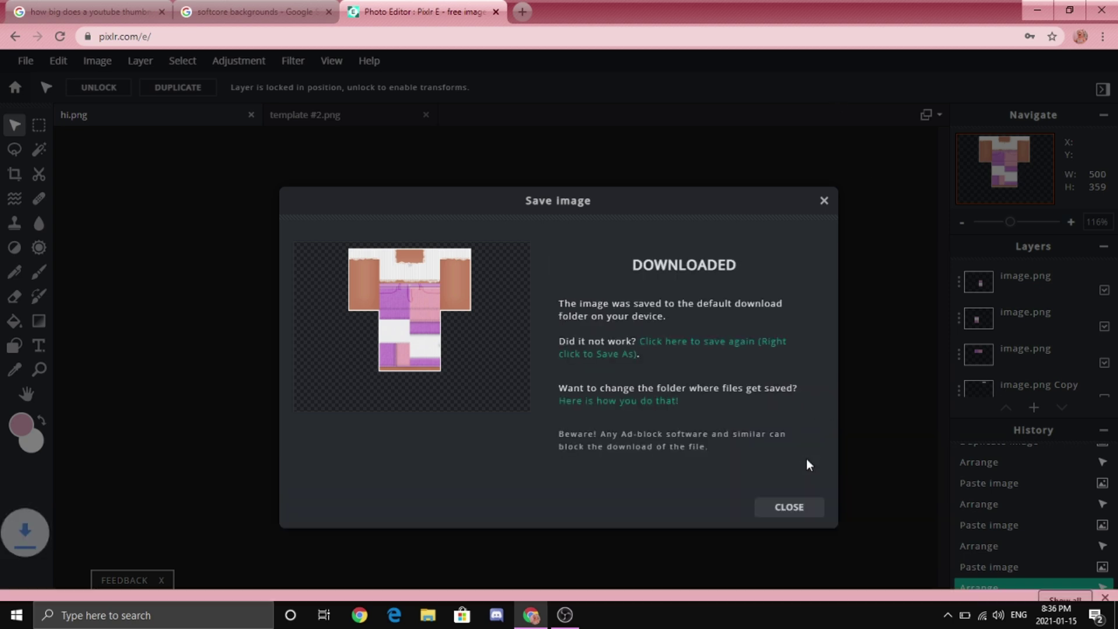
left_click(791, 510)
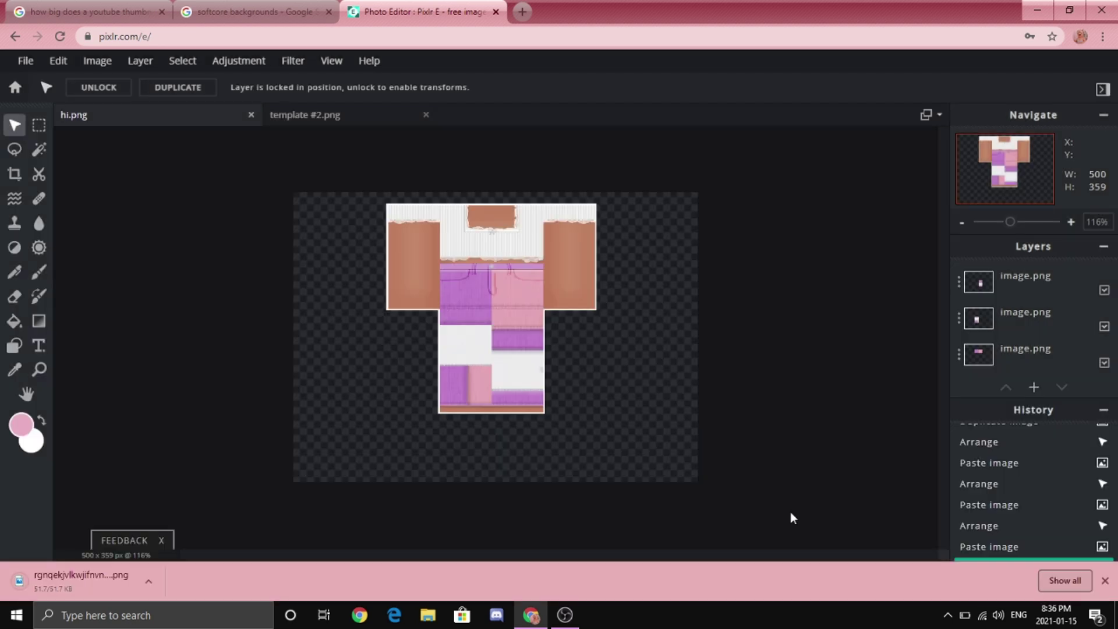
Close hi.png and create a new 1280×720 canvas named 'THUMVNAILLFEUEUIKWJ9I'.
left_click(250, 116)
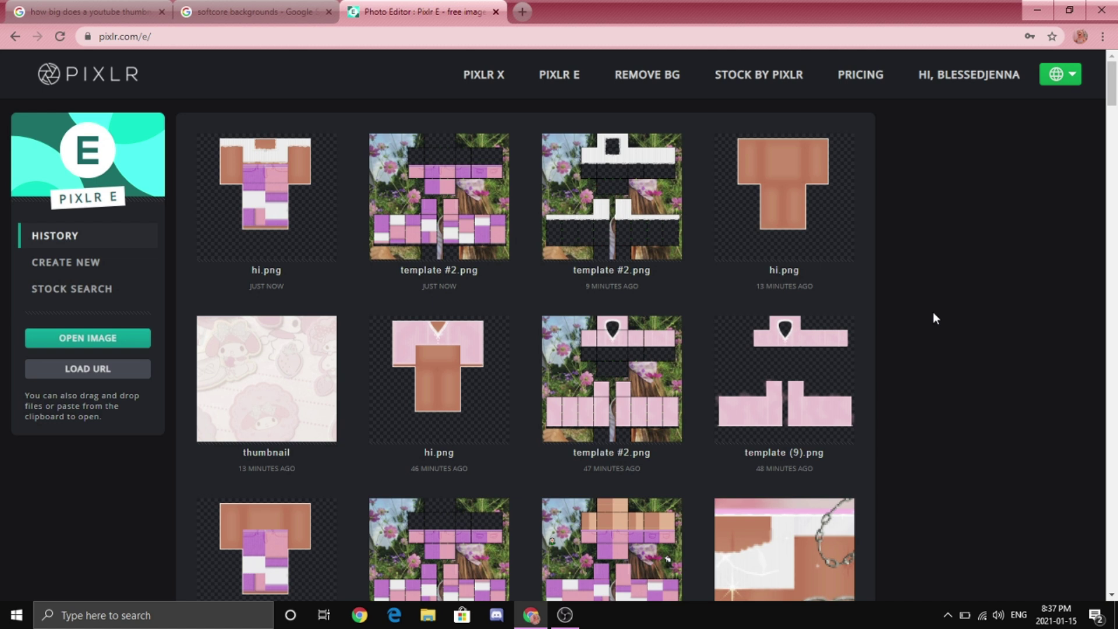
left_click(85, 261)
left_click(712, 177)
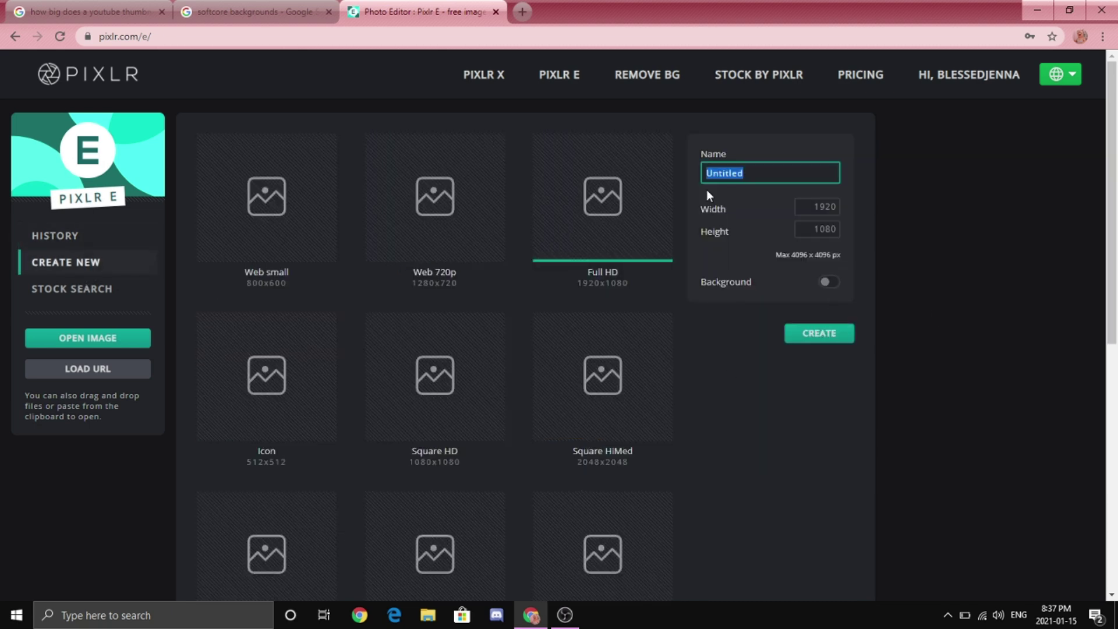
key("Caps_Lock")
type("THUM")
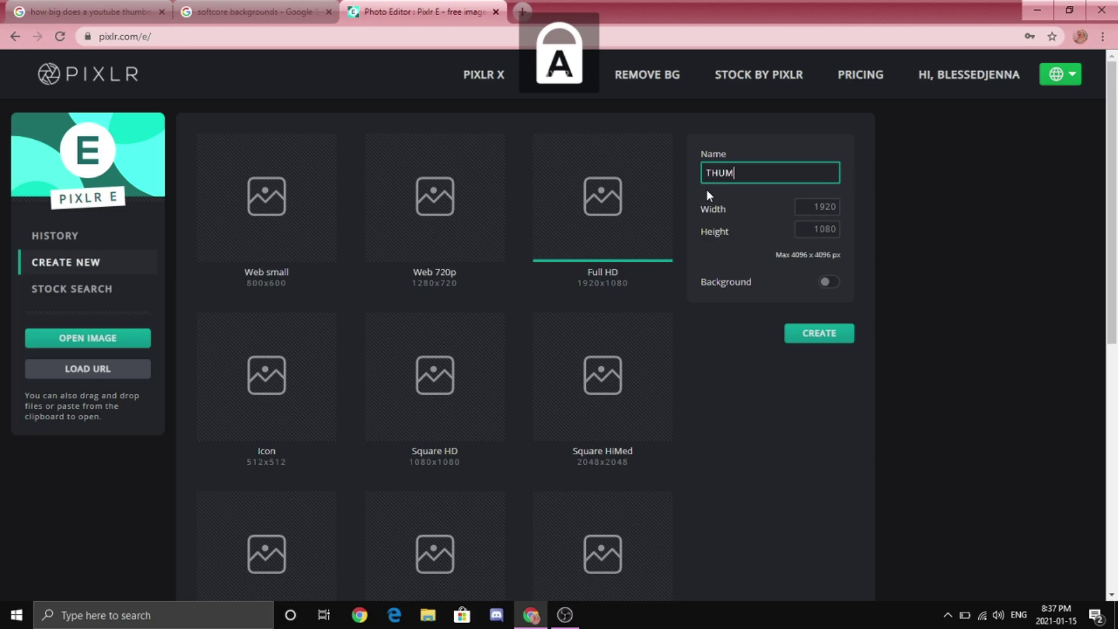
type("VNAILLFEUEUIKWJ9I")
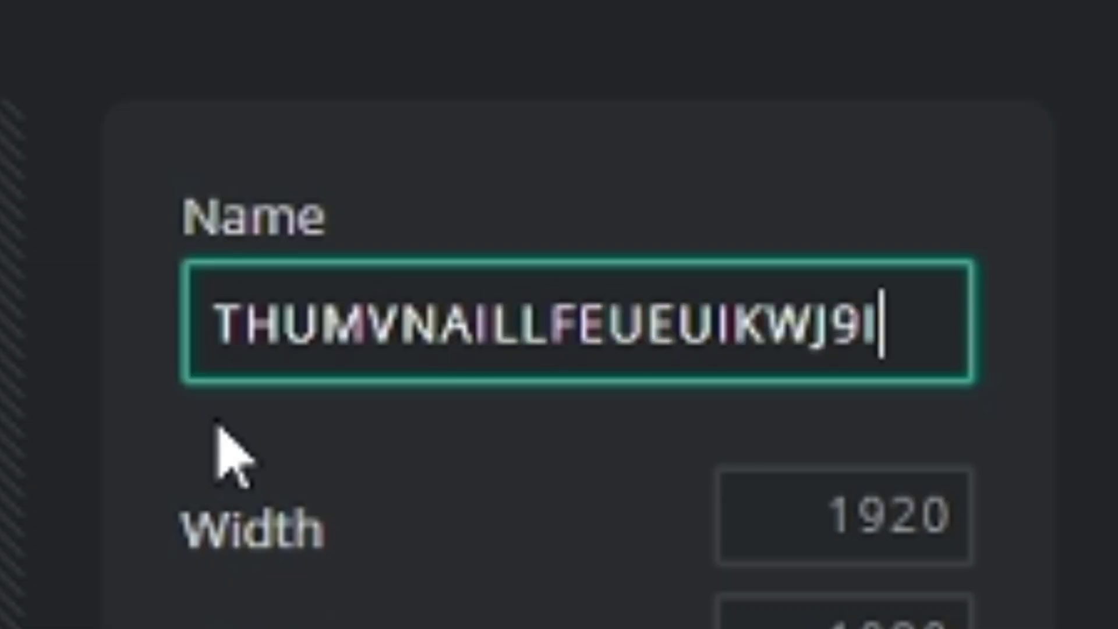
key("Tab")
type("12")
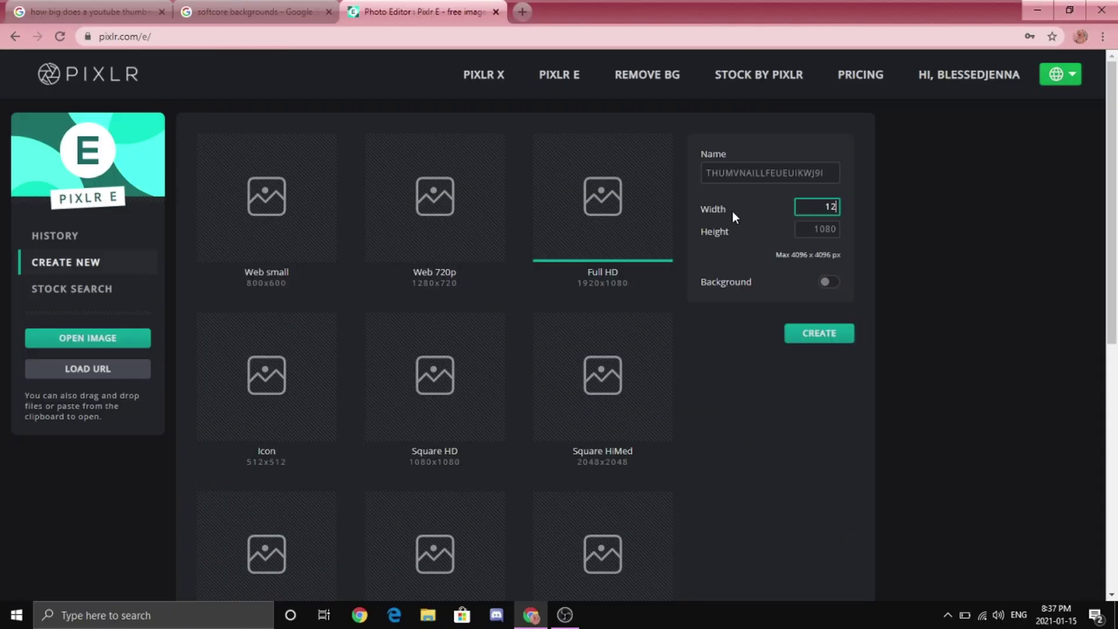
type("80")
key("Tab")
type("7")
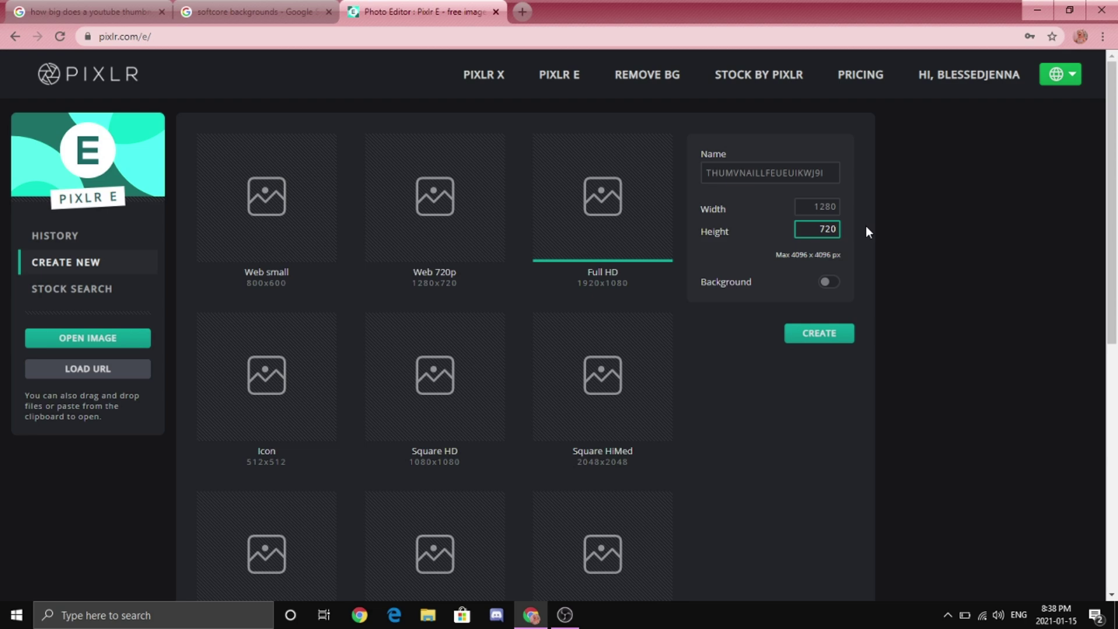
left_click(825, 333)
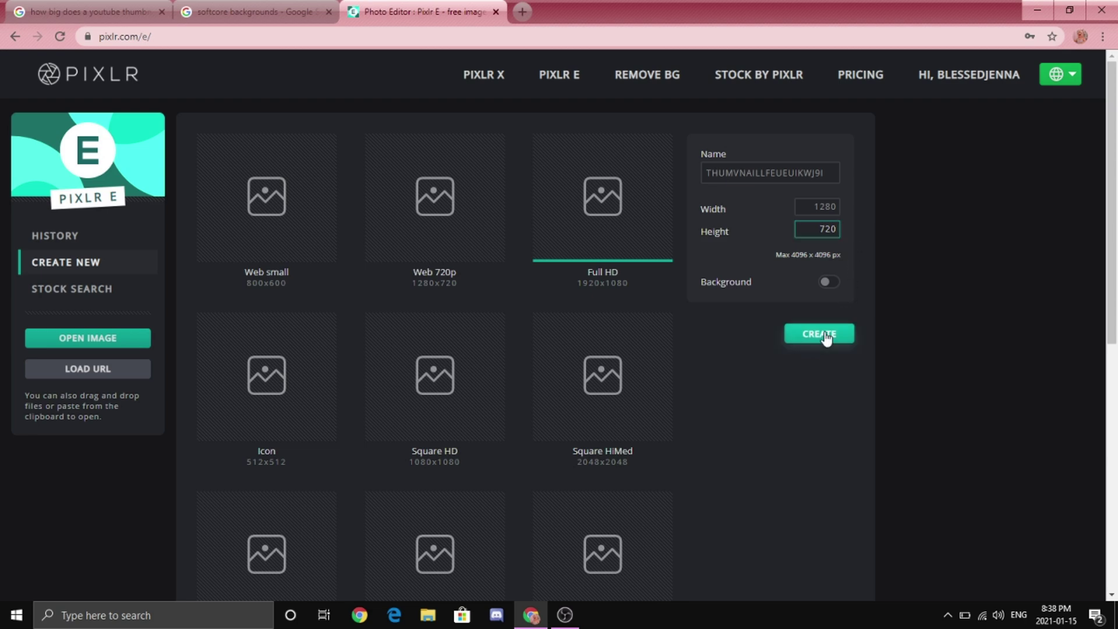
scroll(567, 278, "down", 3)
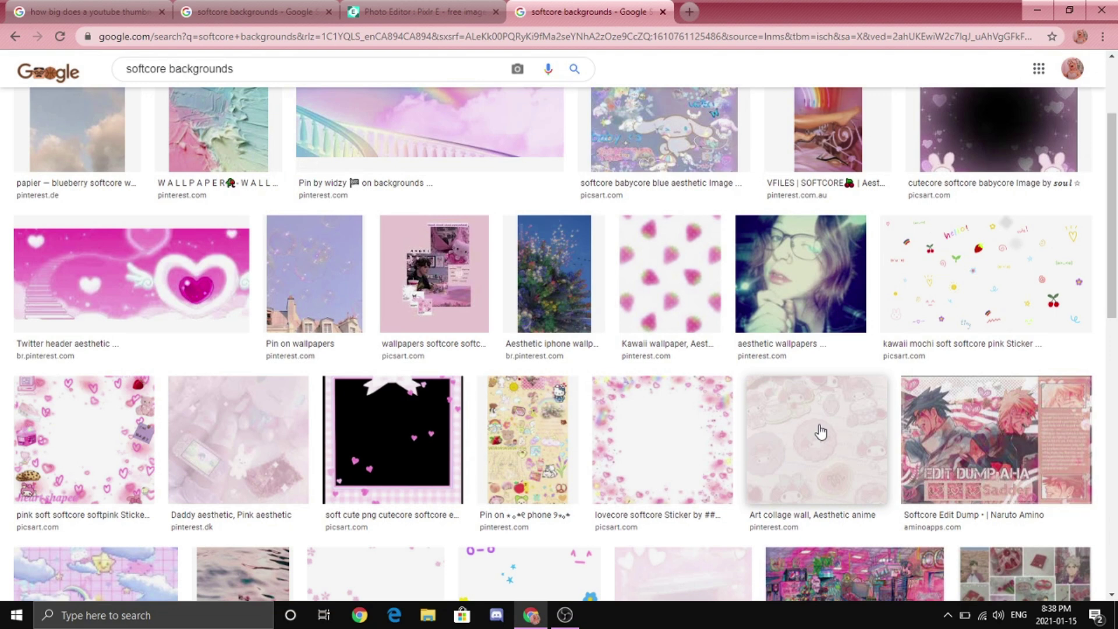
Copy the pastel Art collage wall image from Google Images and return to Pixlr.
left_click(821, 432)
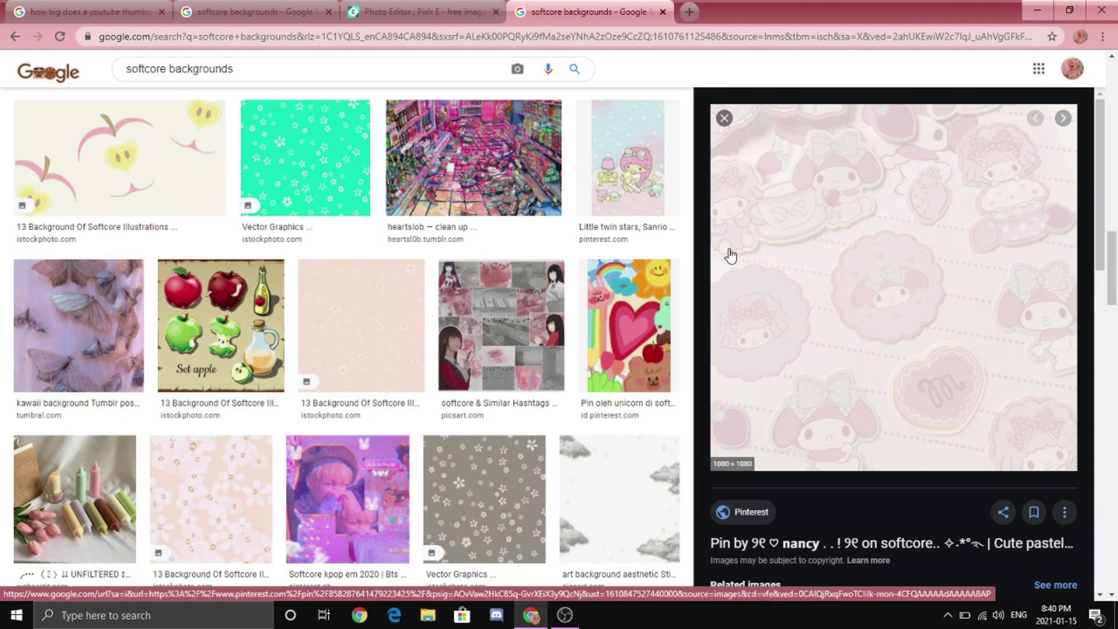
right_click(879, 294)
left_click(928, 457)
left_click(408, 11)
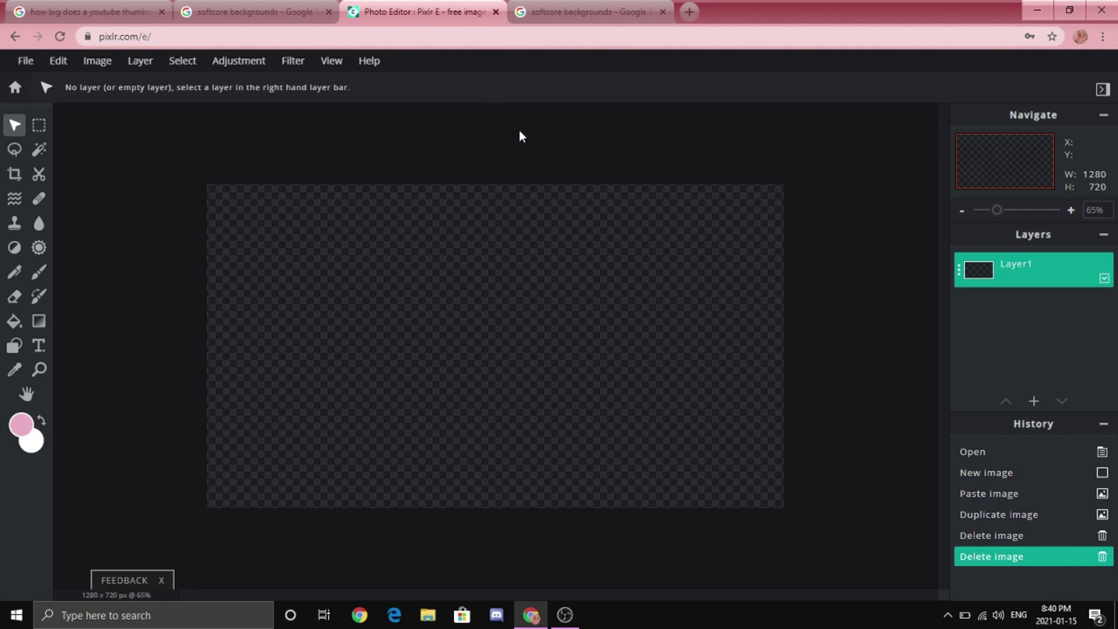
Paste the pastel background as a new layer, scale it to 1294 px, and align it at Left 0.
key("ctrl+v")
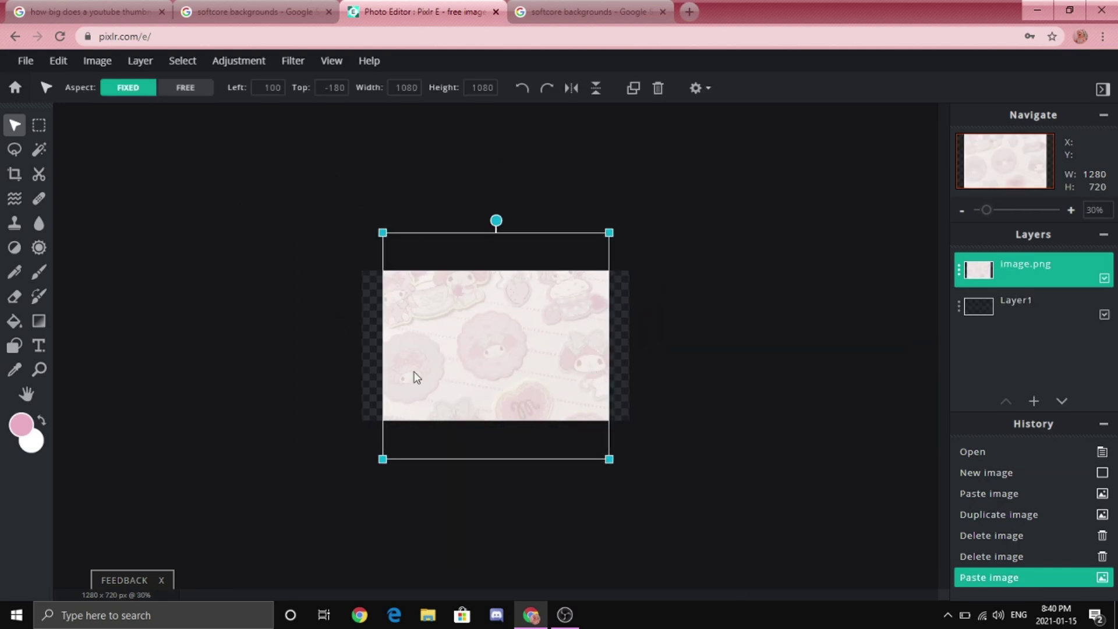
scroll(428, 346, "up", 2)
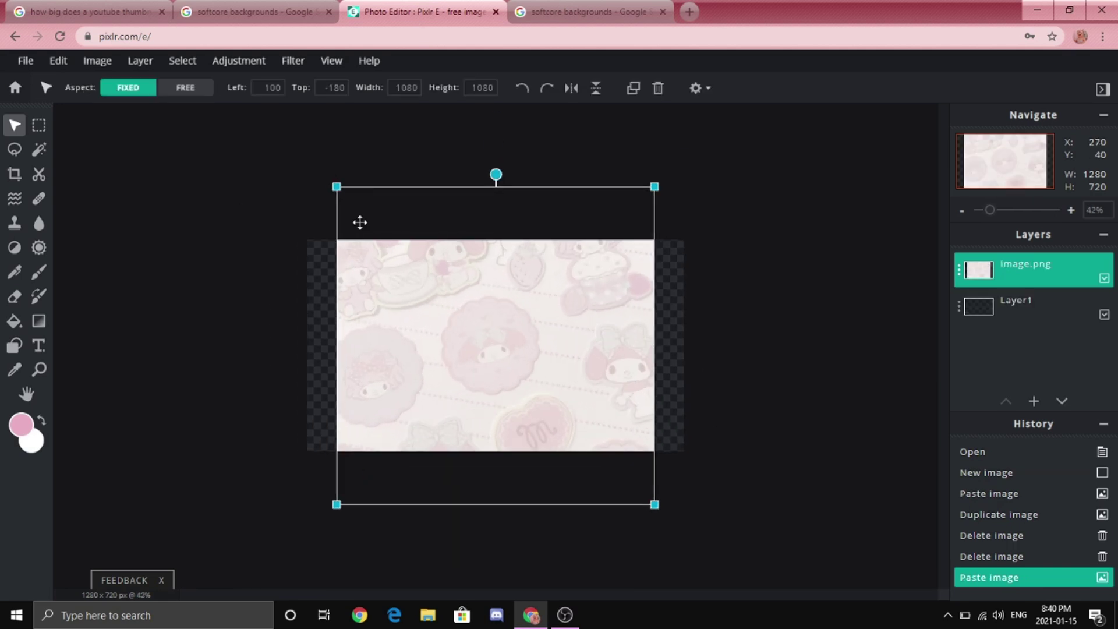
left_click_drag(333, 181, 304, 173)
left_click_drag(654, 156, 683, 155)
left_click_drag(559, 219, 559, 284)
scroll(618, 272, "up", 1)
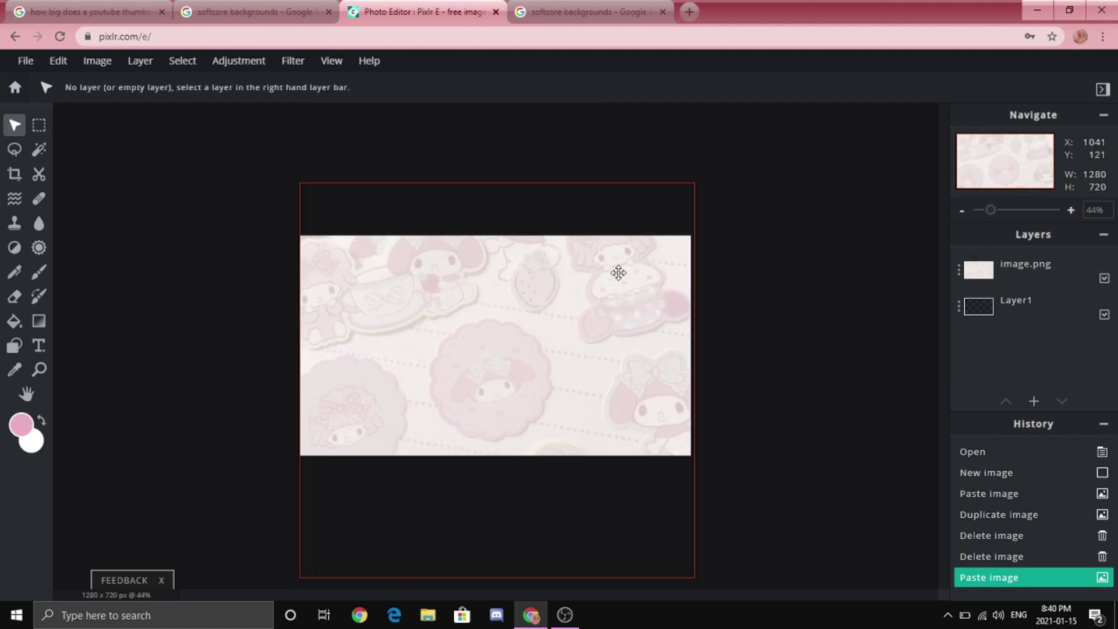
left_click(456, 300)
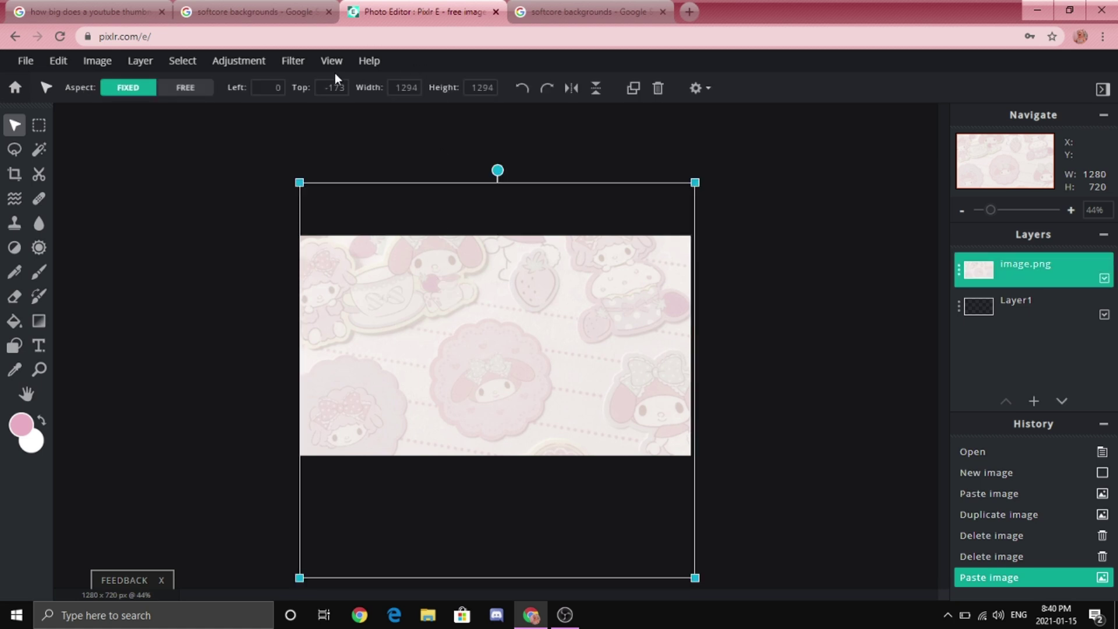
Apply a Blur filter with amount 47 to the pastel background.
left_click(292, 60)
mouse_move(388, 108)
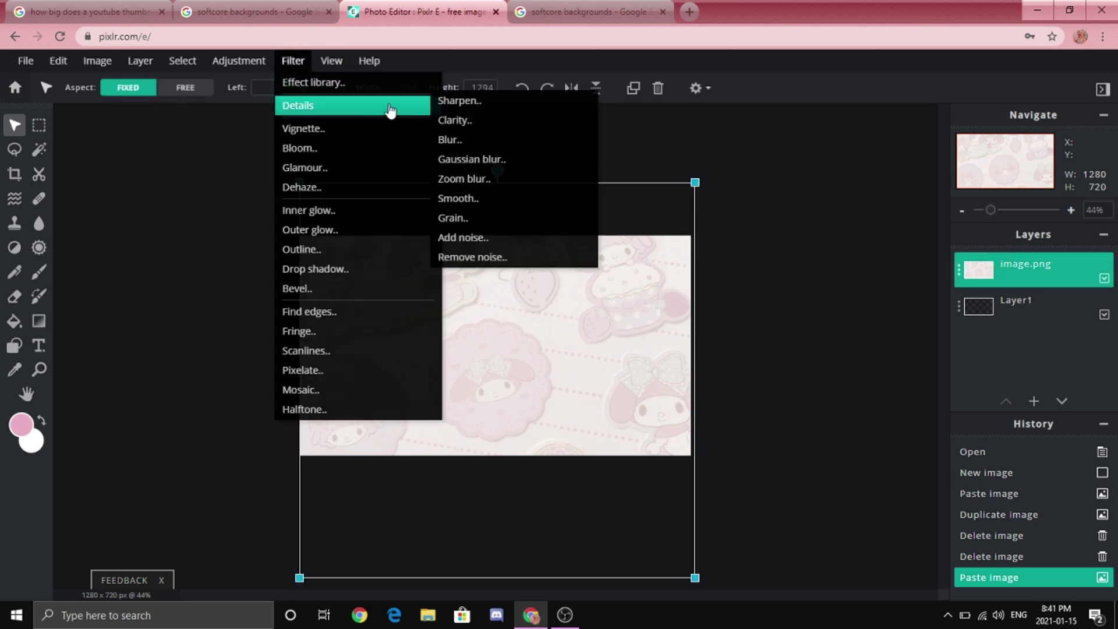
left_click(466, 140)
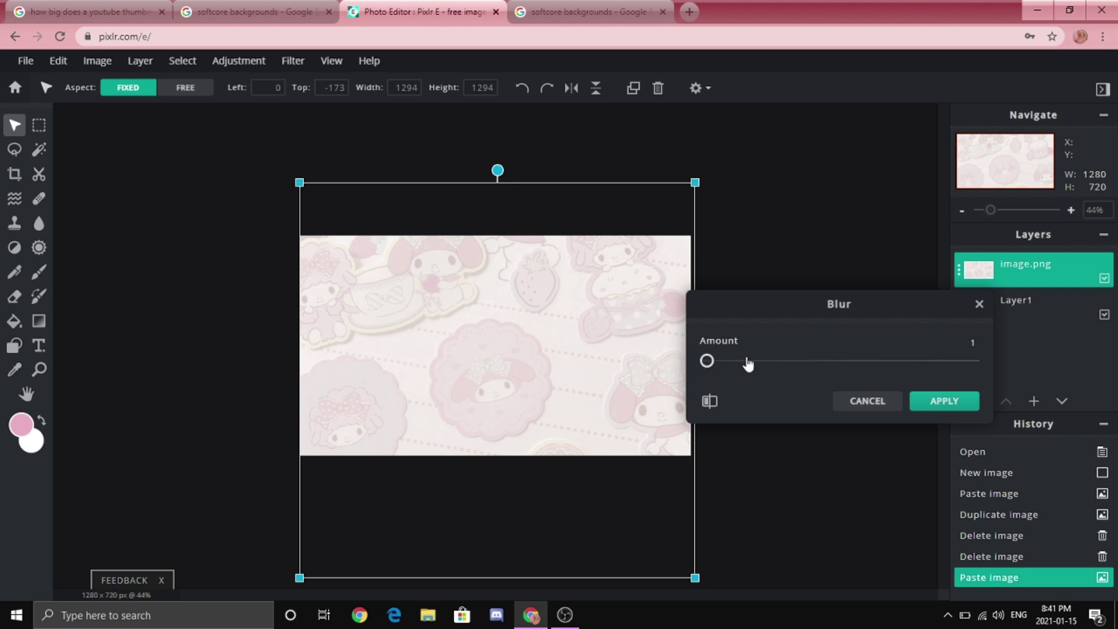
left_click_drag(709, 361, 766, 356)
left_click(943, 401)
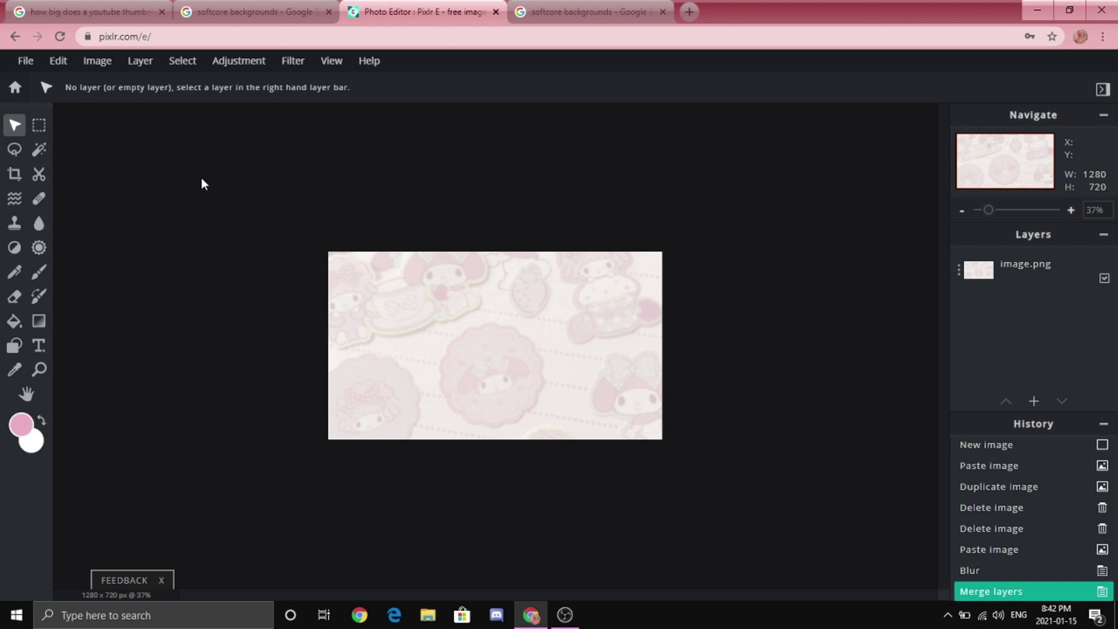
left_click(39, 129)
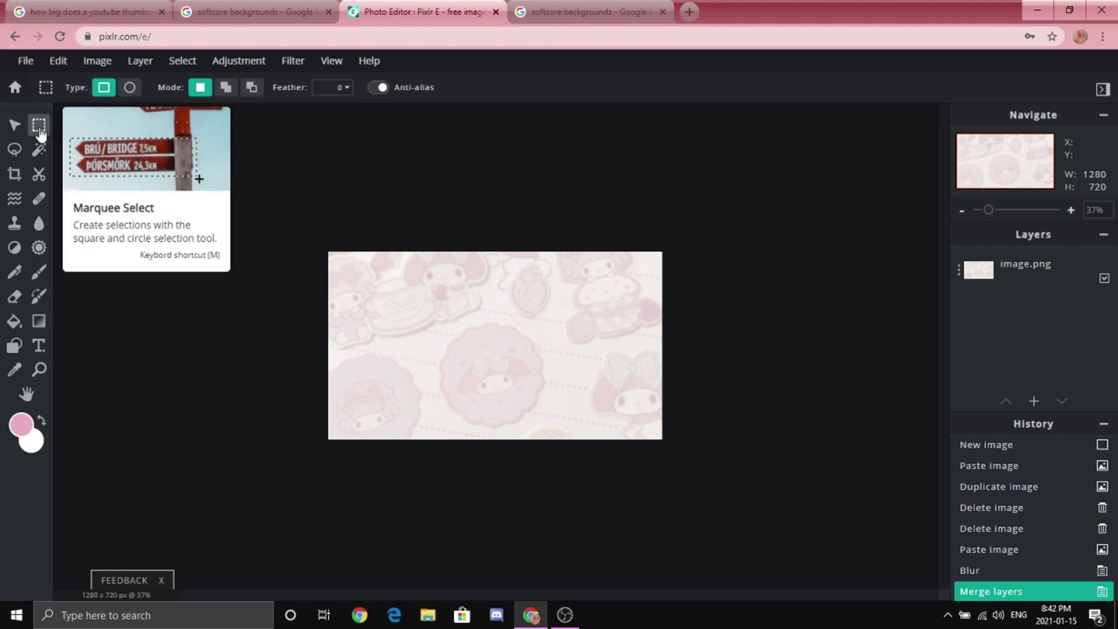
Fill a tall left-edge strip with pink on a new layer.
left_click_drag(309, 226, 340, 477)
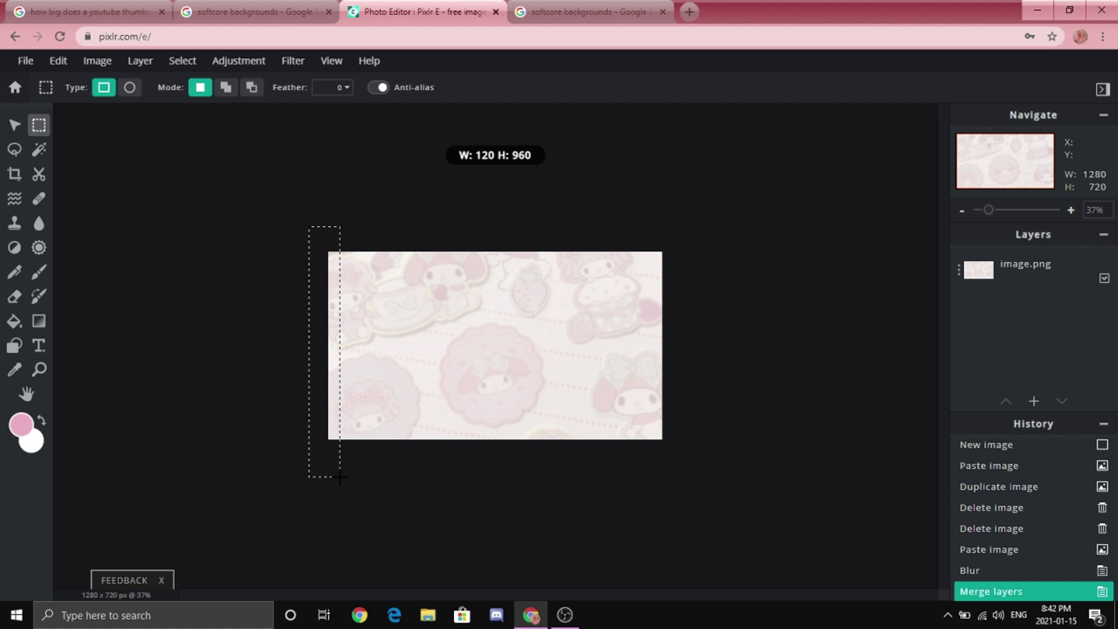
key("ctrl+0")
left_click(140, 61)
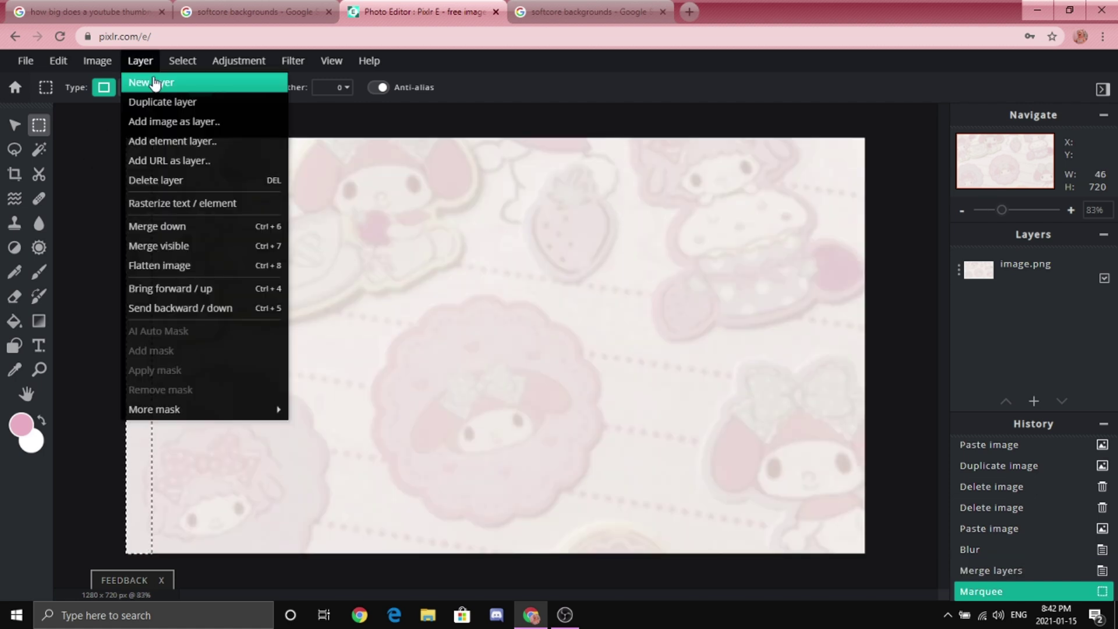
left_click(150, 82)
left_click(41, 420)
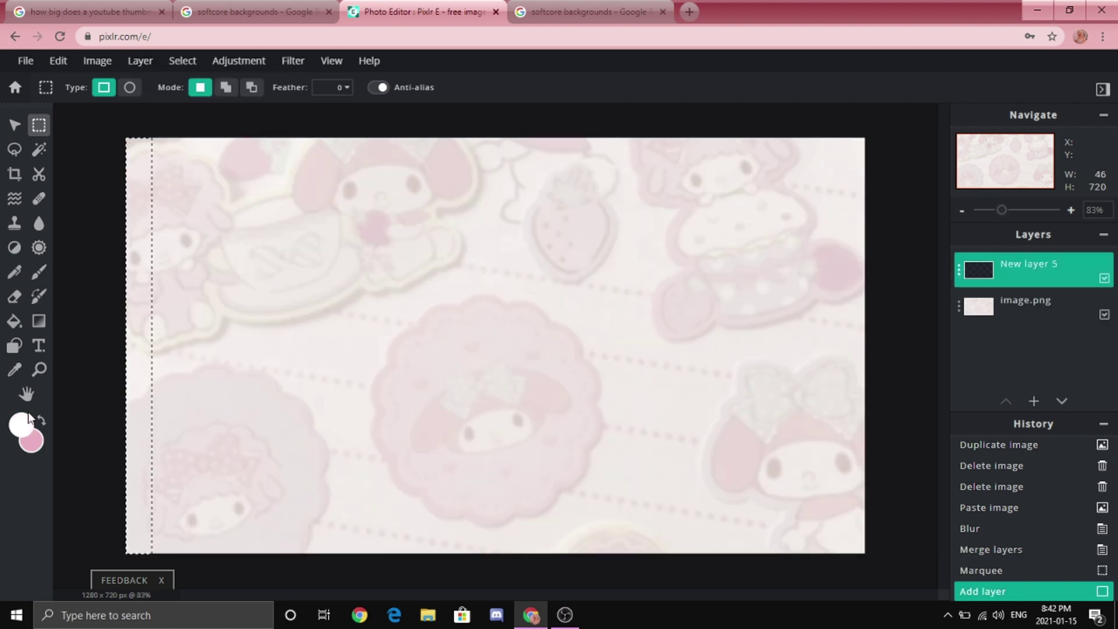
left_click(43, 420)
left_click(16, 323)
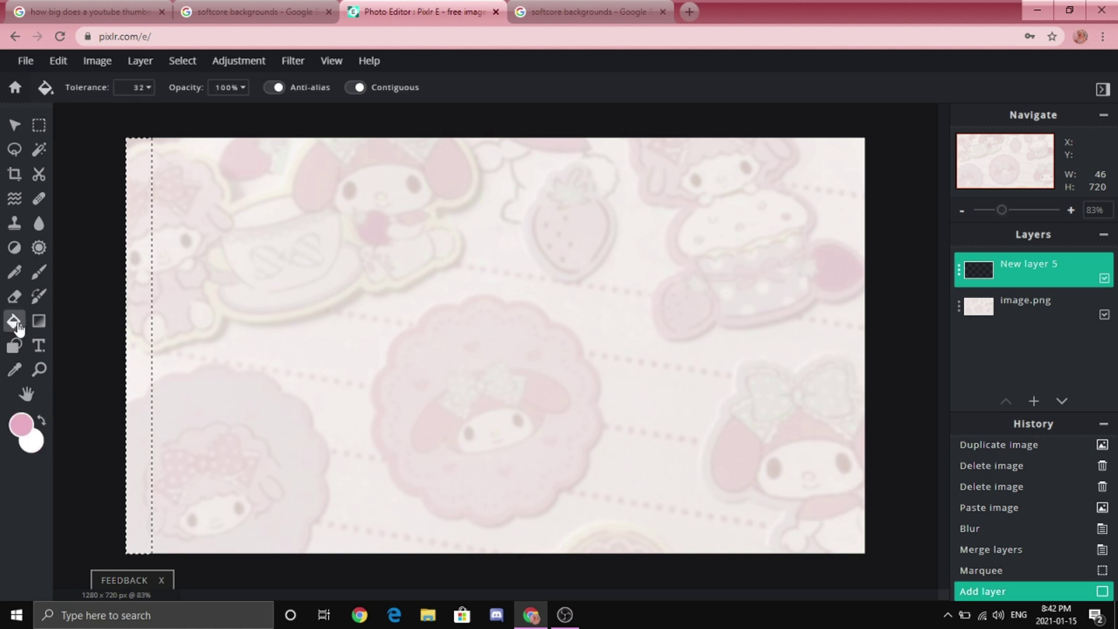
left_click(130, 265)
key("ctrl+d")
key("v")
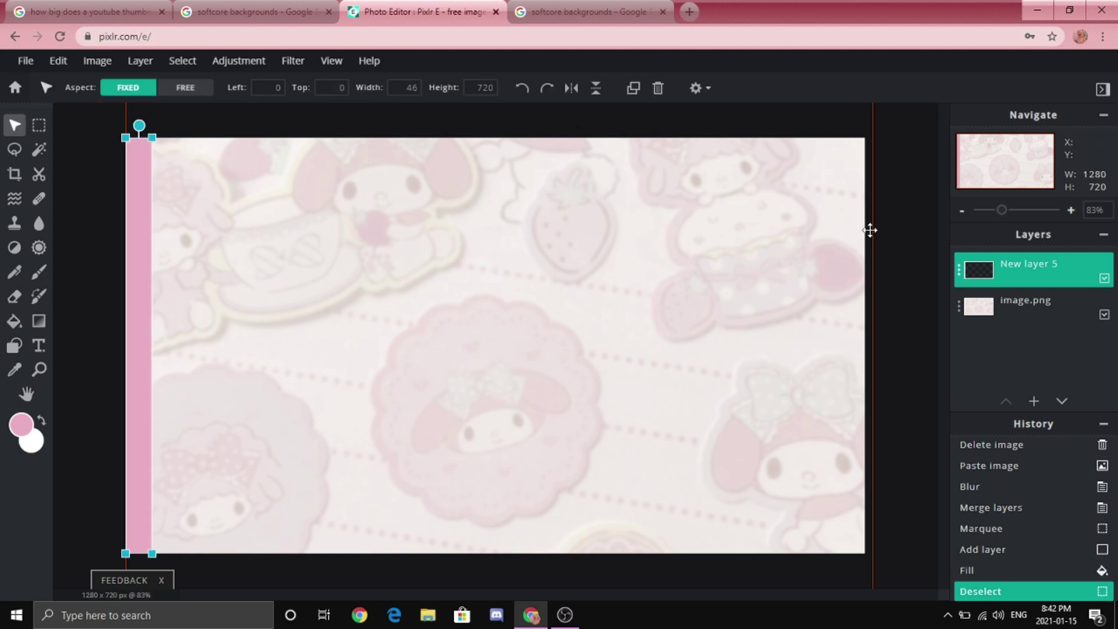
Make the pink strip semi-transparent and duplicate it across to the opposite edge.
left_click(959, 271)
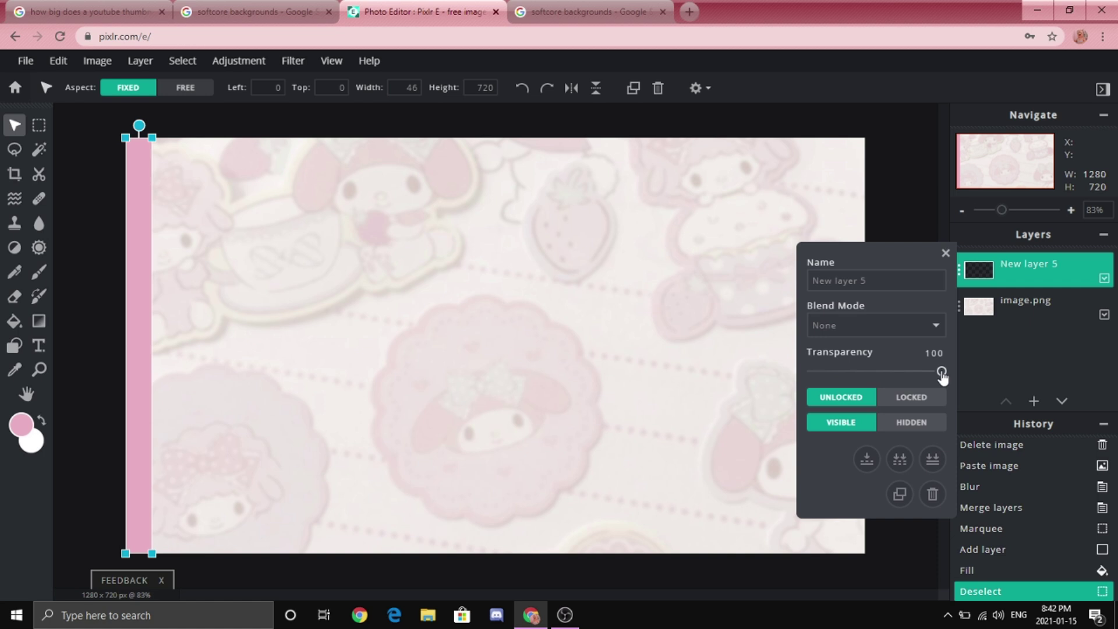
left_click_drag(941, 375, 890, 371)
scroll(757, 245, "down", 3)
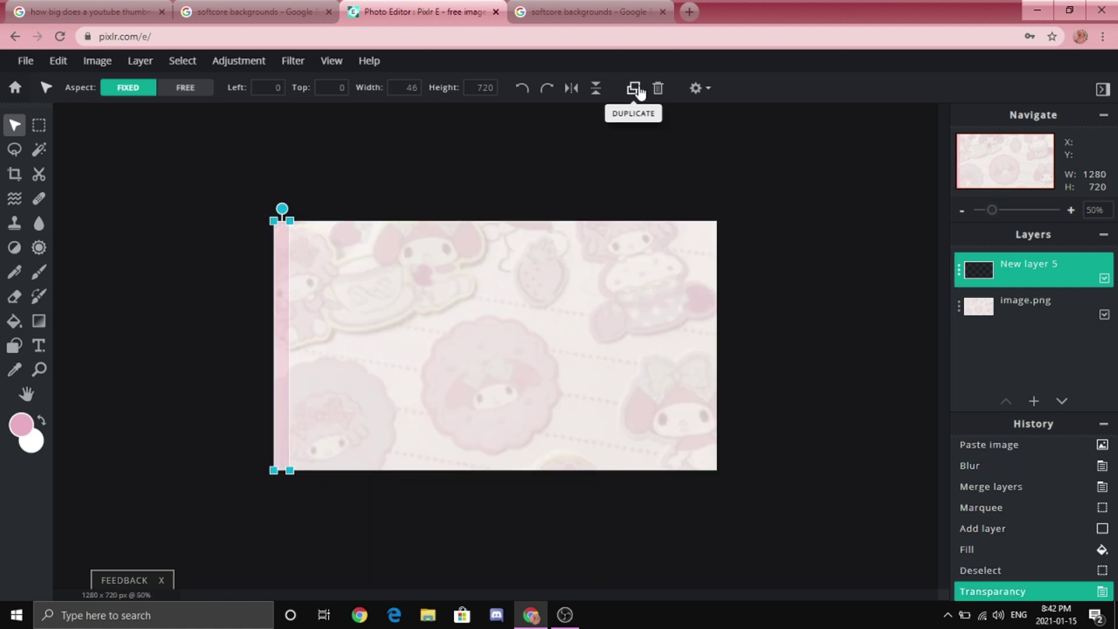
left_click(636, 88)
left_click_drag(287, 279, 698, 294)
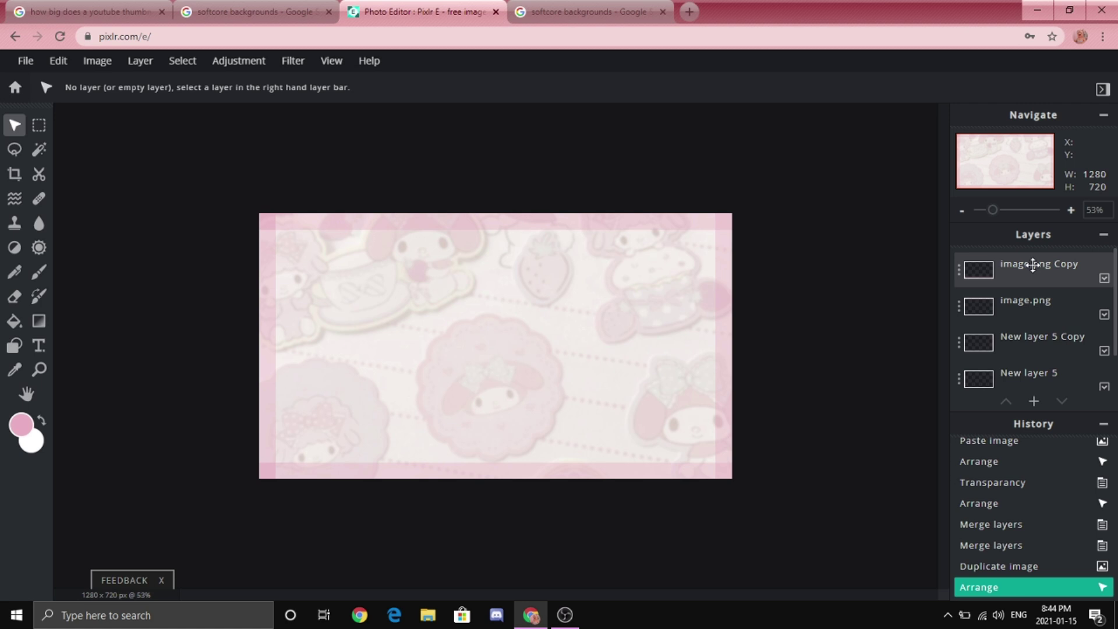
left_click(1032, 265)
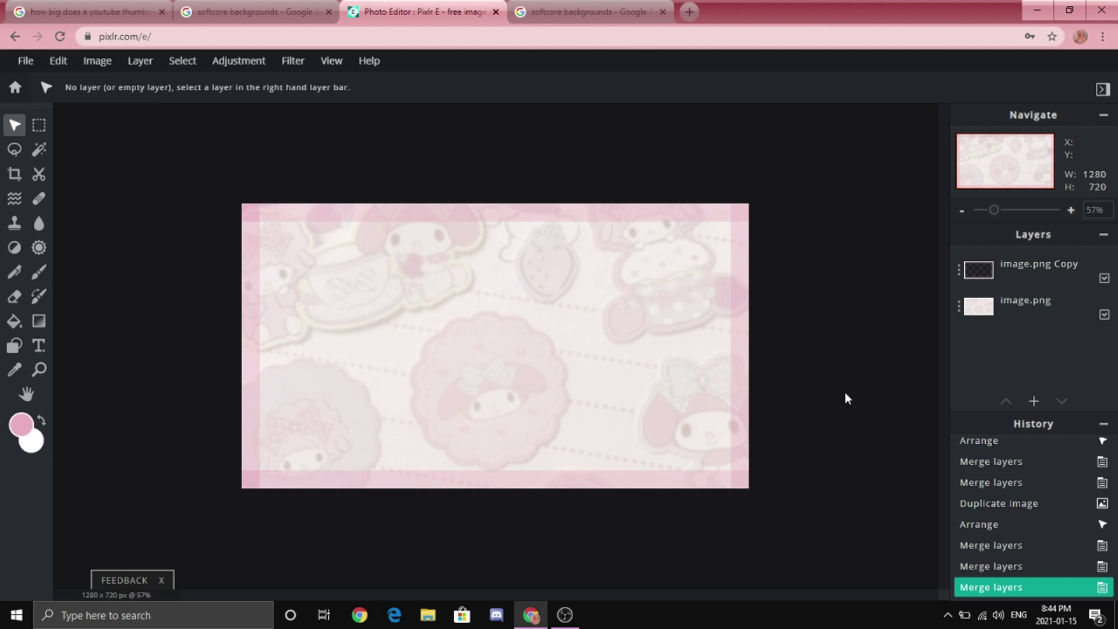
left_click(139, 60)
Add the outfit image as a new layer and enlarge it to about 1050×754.
left_click(156, 121)
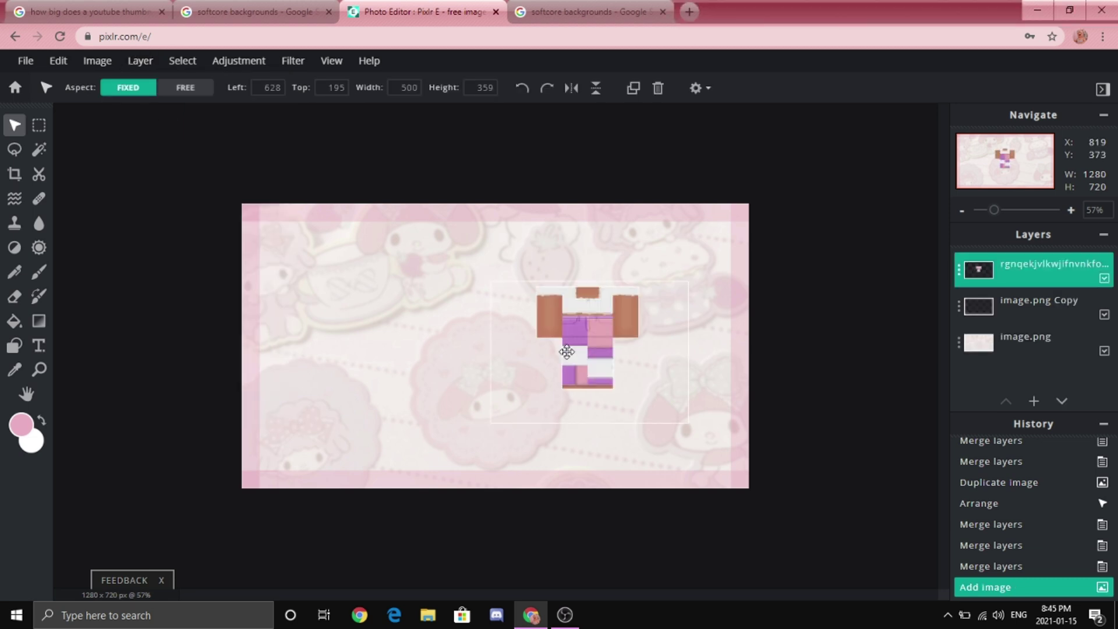
left_click(567, 352)
scroll(567, 351, "up", 3)
left_click_drag(487, 243, 336, 208)
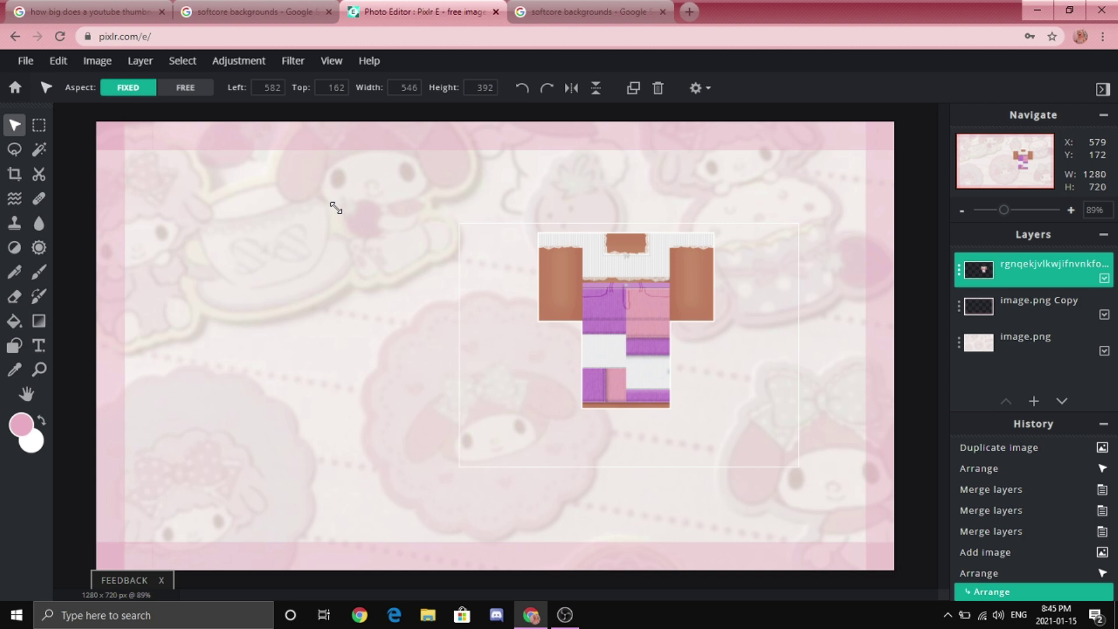
scroll(336, 208, "down", 3)
left_click_drag(336, 208, 459, 270)
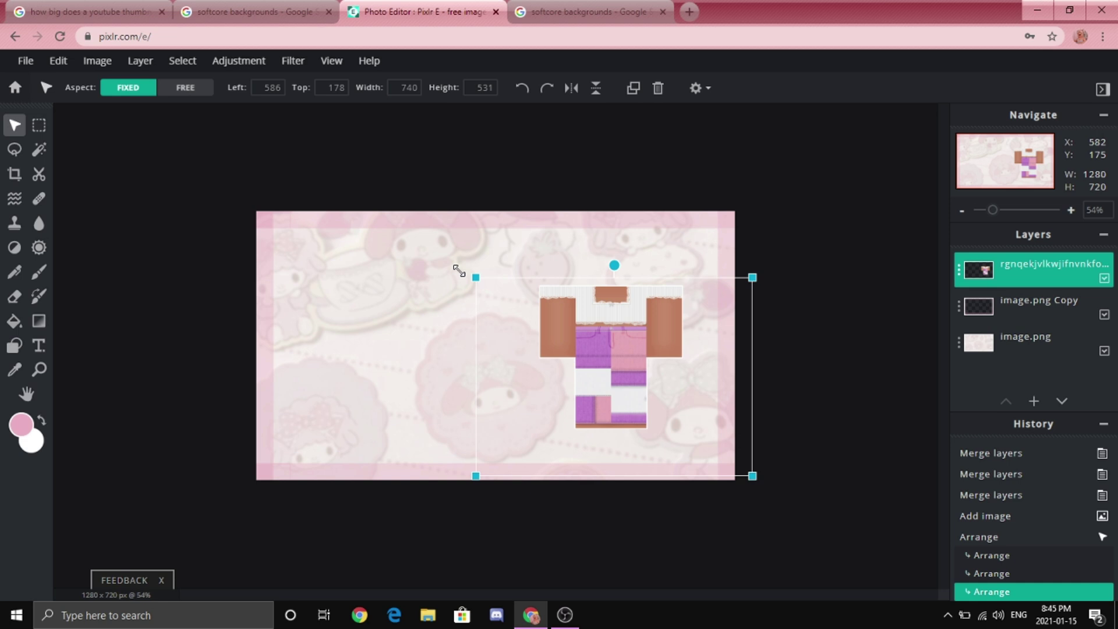
left_click_drag(458, 270, 396, 233)
Tilt the outfit image slightly clockwise, then undo the oversized transform.
scroll(613, 195, "up", 1)
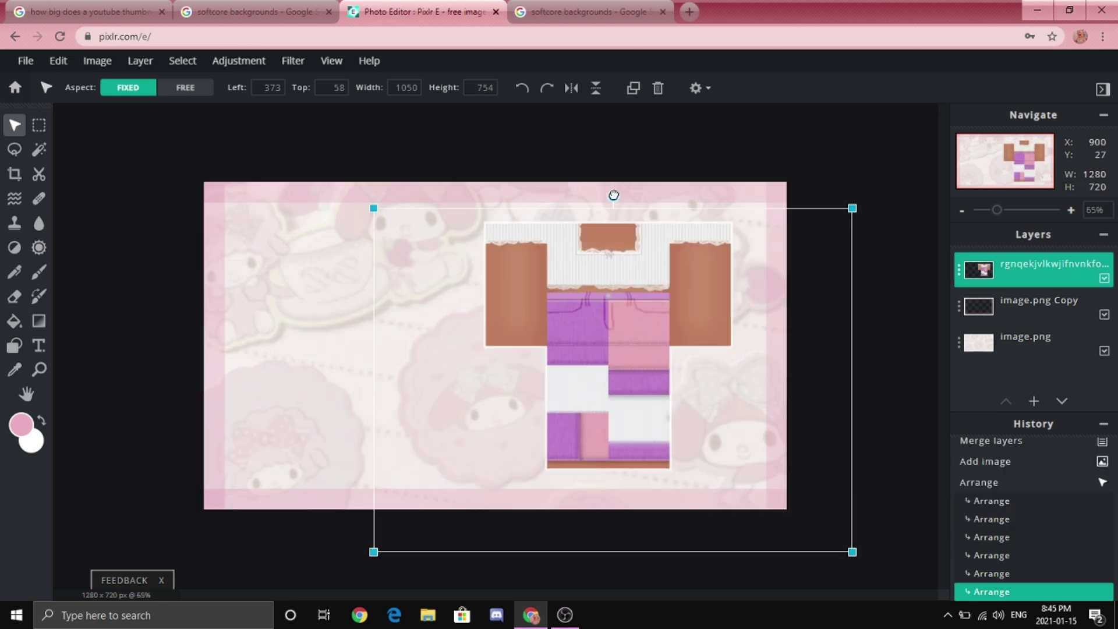
left_click_drag(613, 195, 567, 245)
scroll(567, 245, "down", 1)
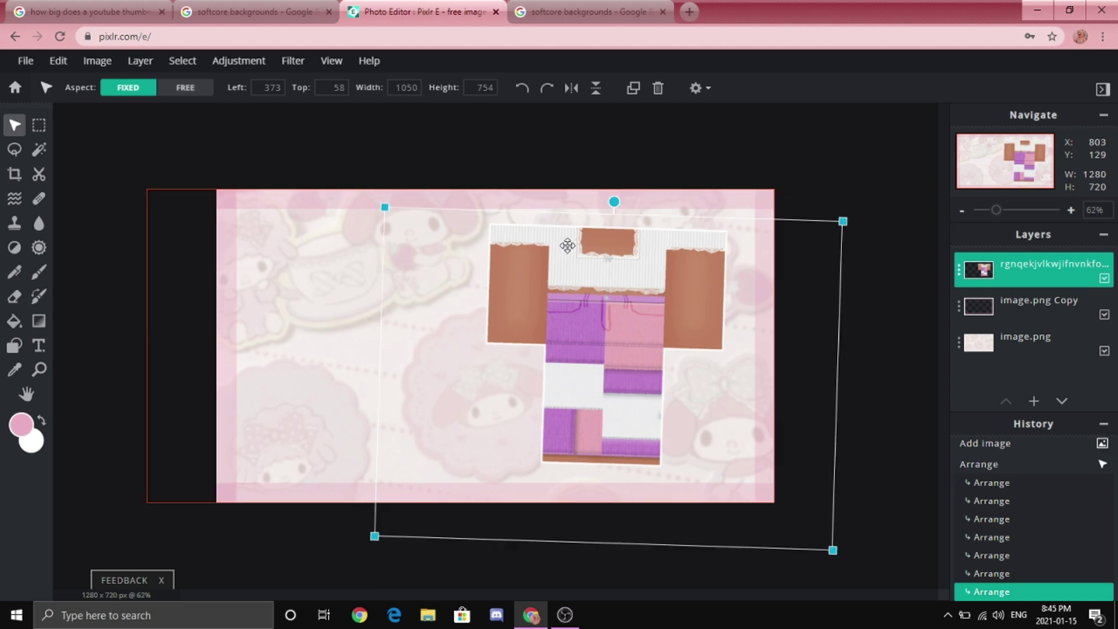
key("ctrl+z")
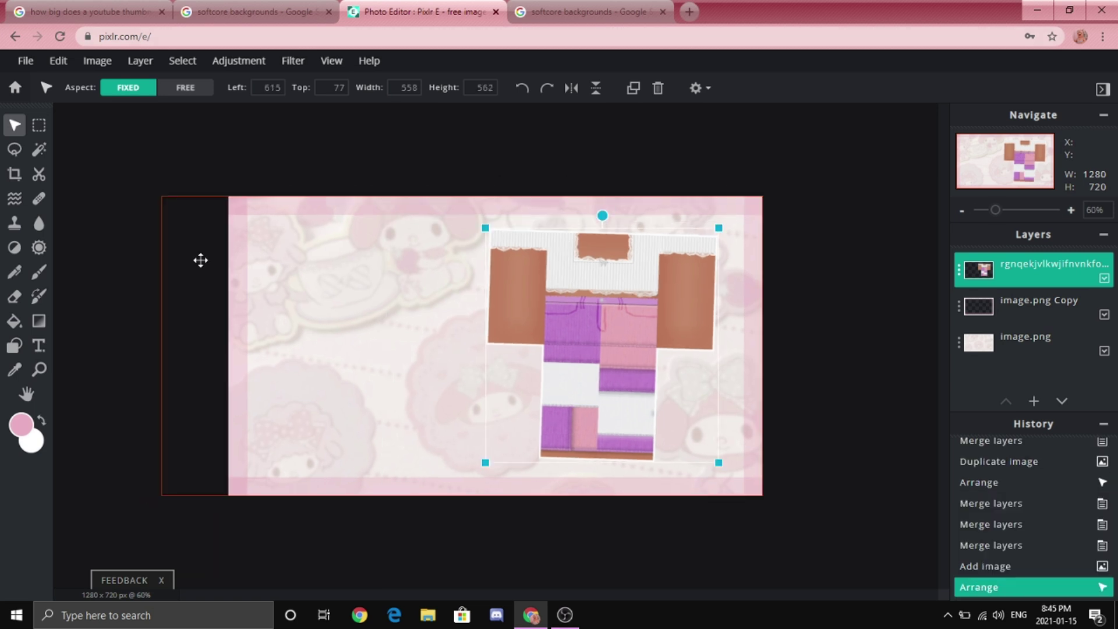
Add a pink outline of about size 64 around the outfit shirt.
left_click(289, 62)
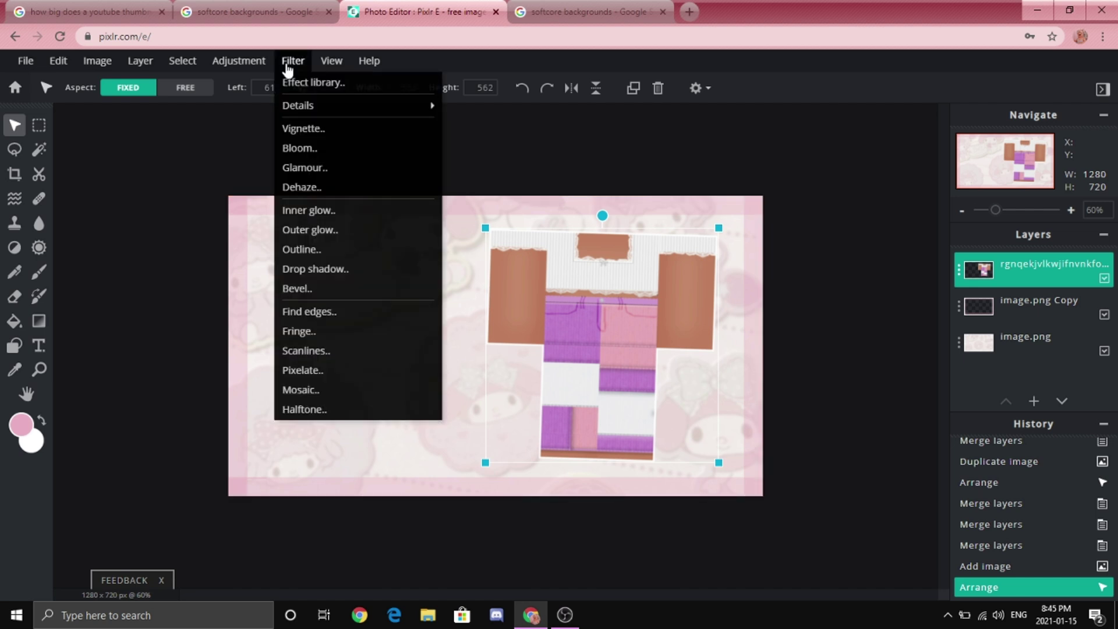
left_click(301, 249)
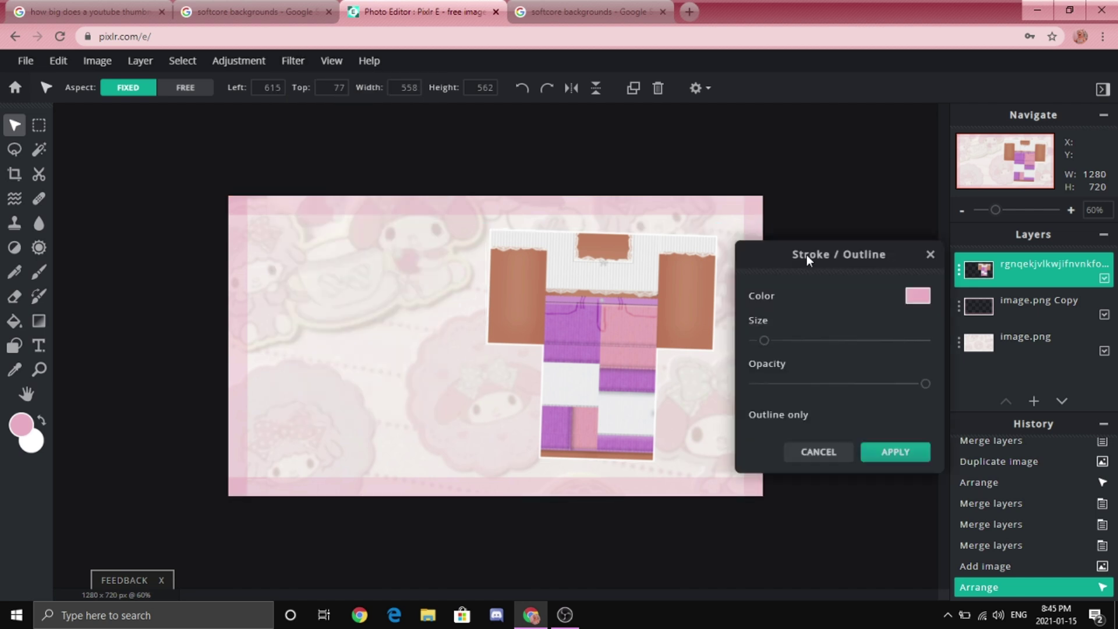
left_click_drag(807, 259, 946, 223)
left_click_drag(902, 305, 1106, 324)
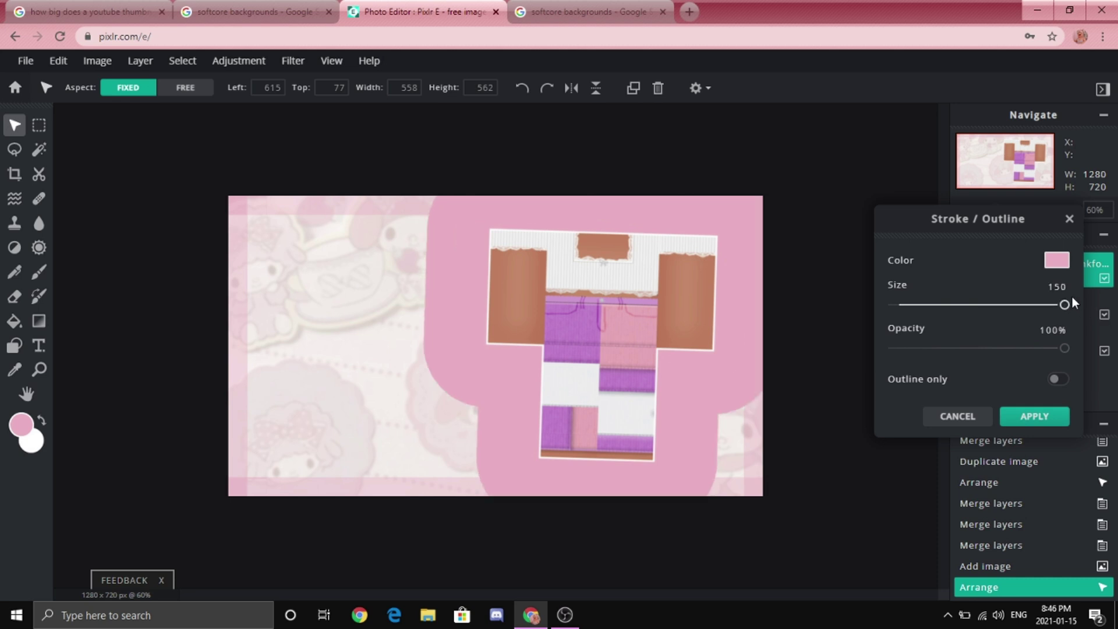
left_click_drag(1064, 304, 968, 303)
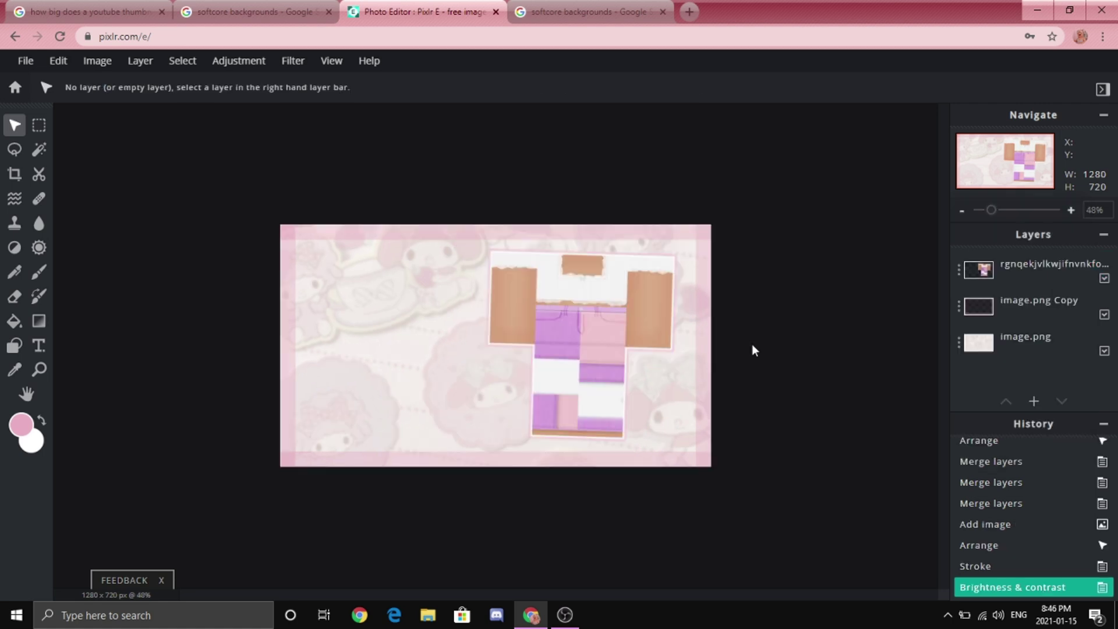
left_click(40, 347)
Add a text layer reading 'patched jeans' on the canvas.
left_click(357, 307)
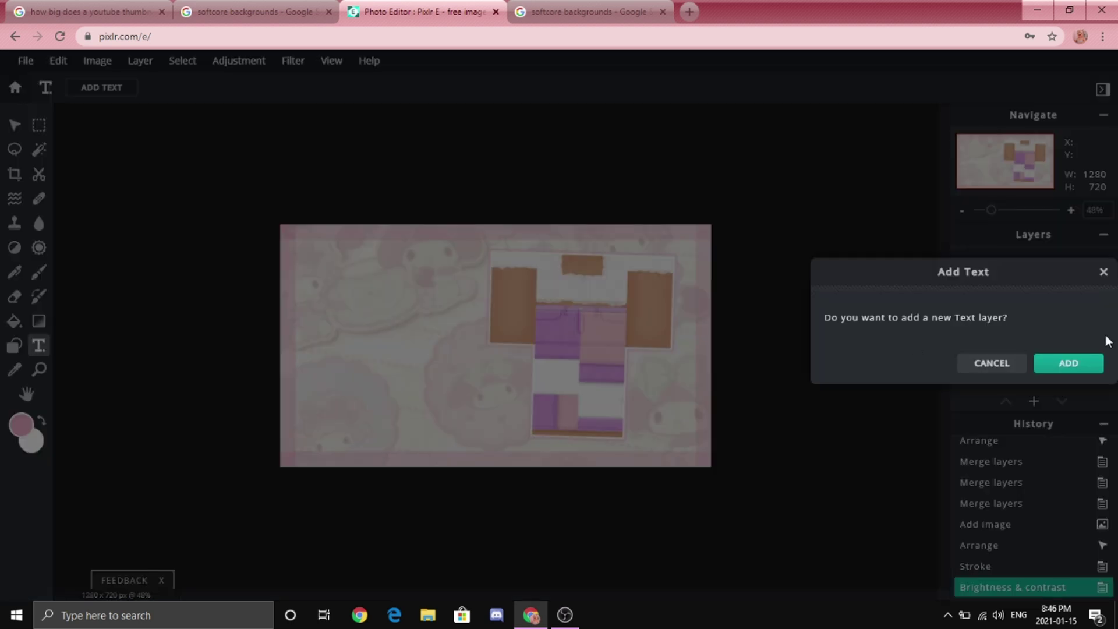
left_click(1069, 363)
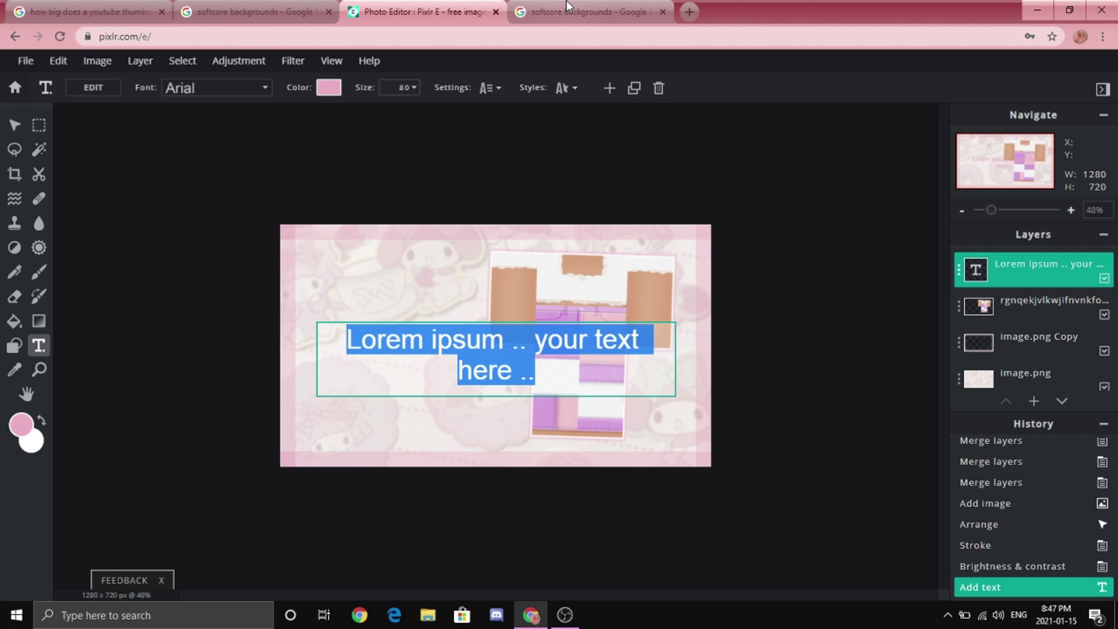
key("BackSpace")
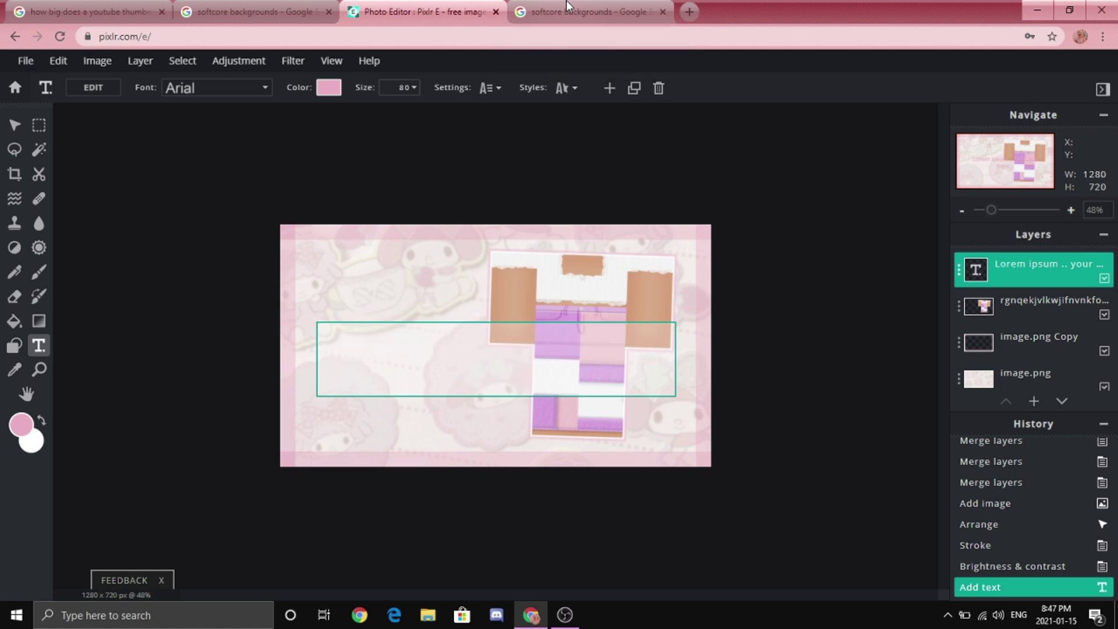
type("patched")
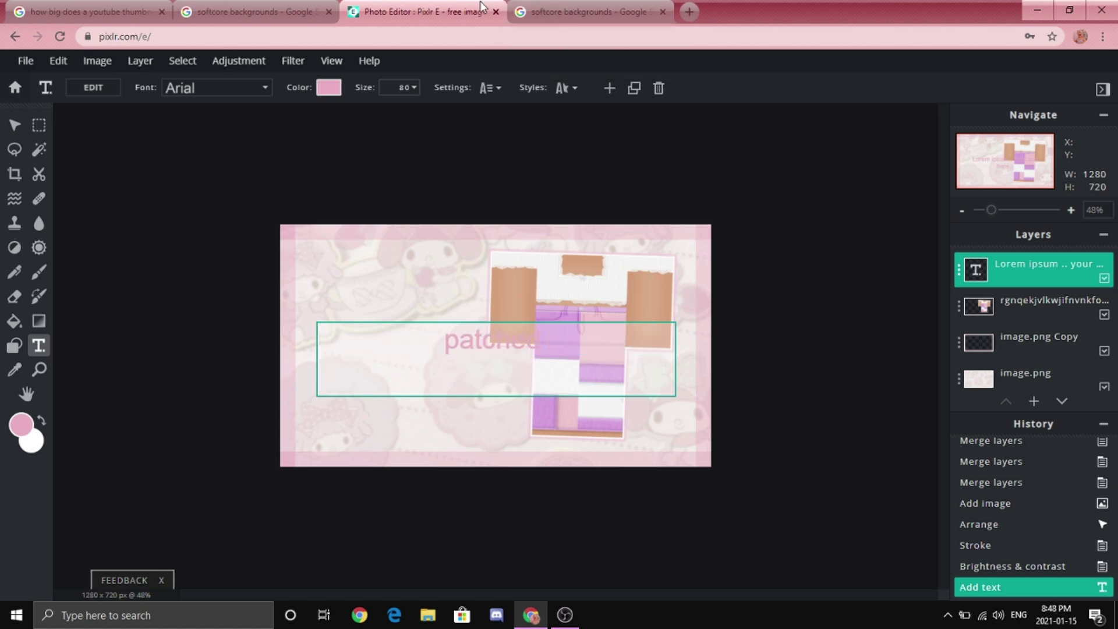
type(" jeans")
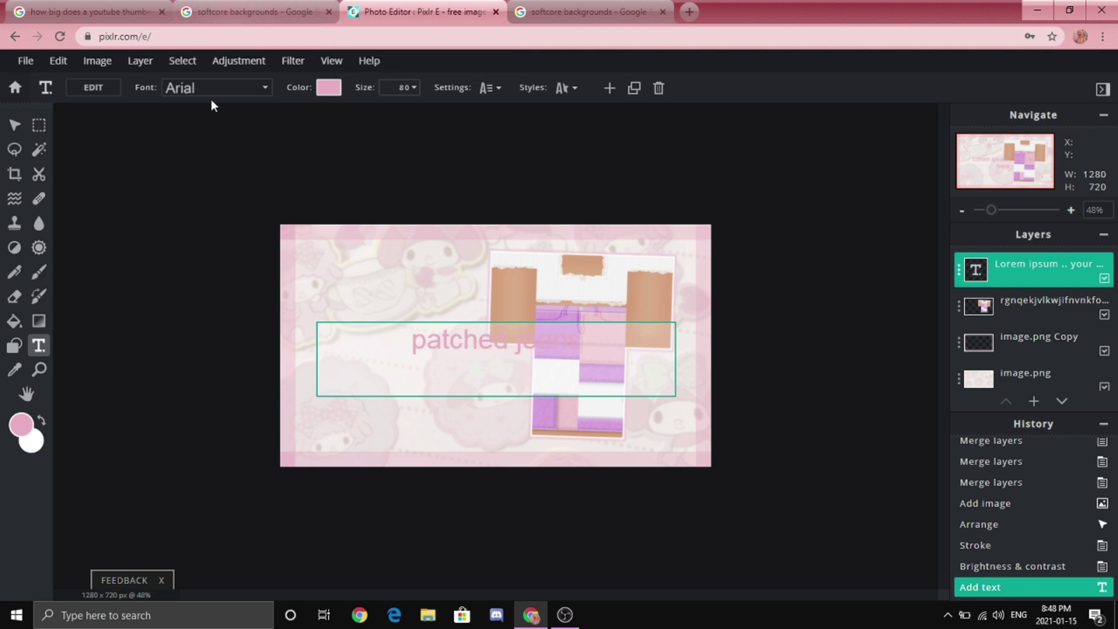
left_click(169, 88)
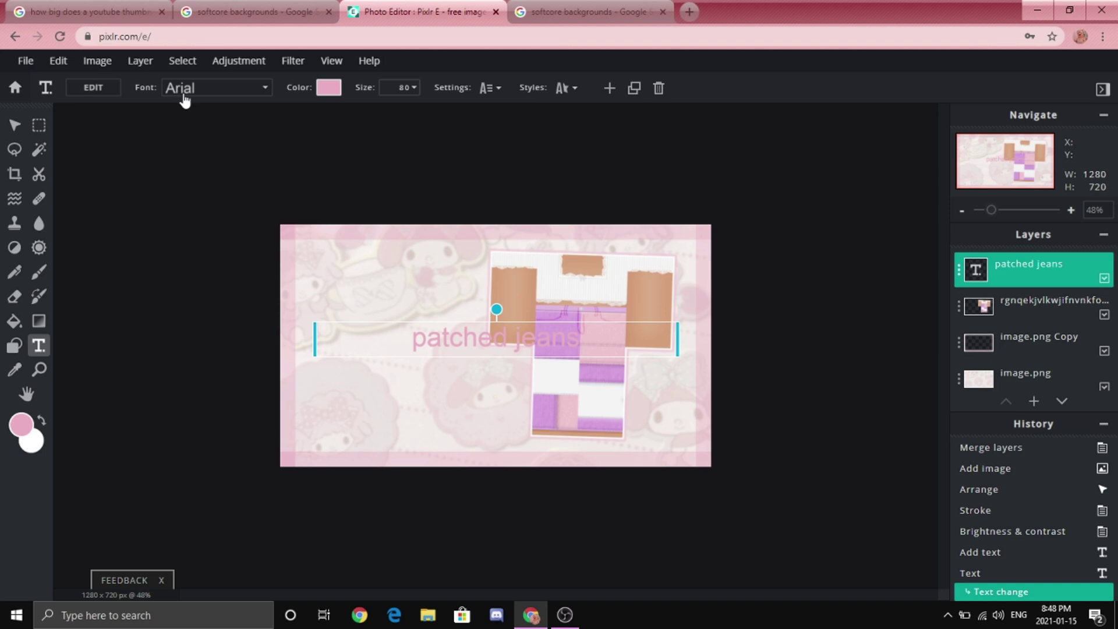
Set the title to the Brushcheetah font in white (#FFFFFF).
left_click(182, 89)
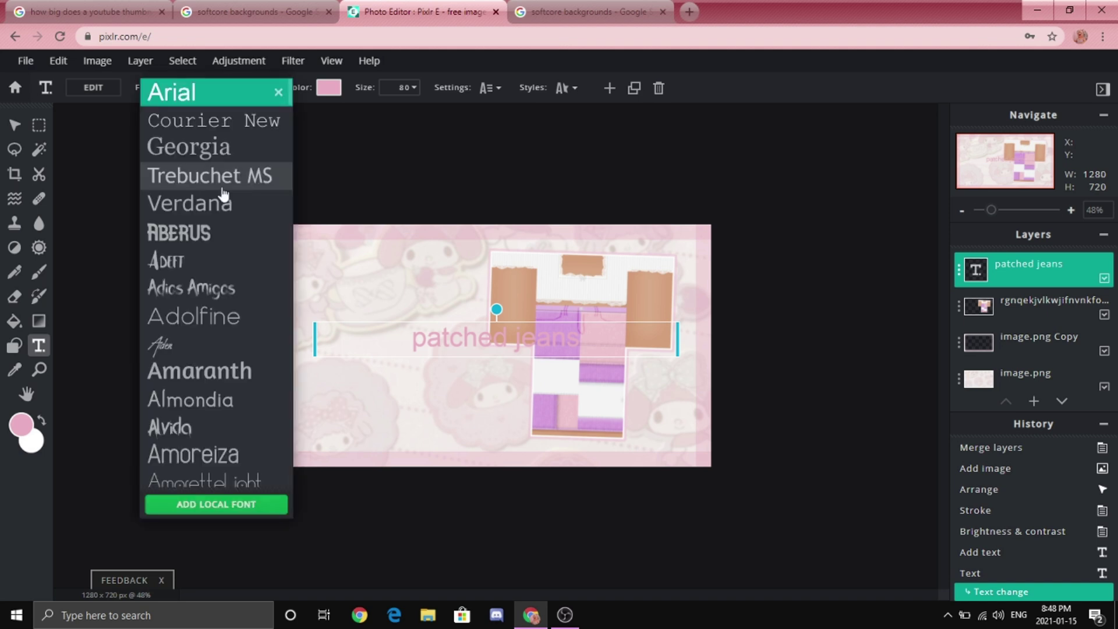
scroll(214, 245, "down", 10)
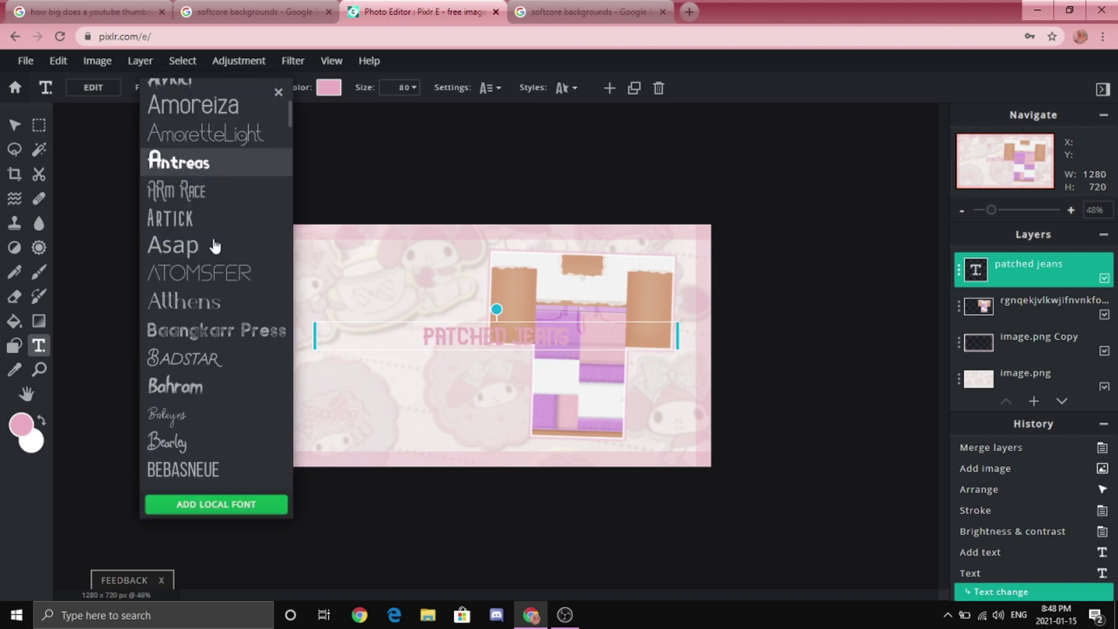
left_click(202, 264)
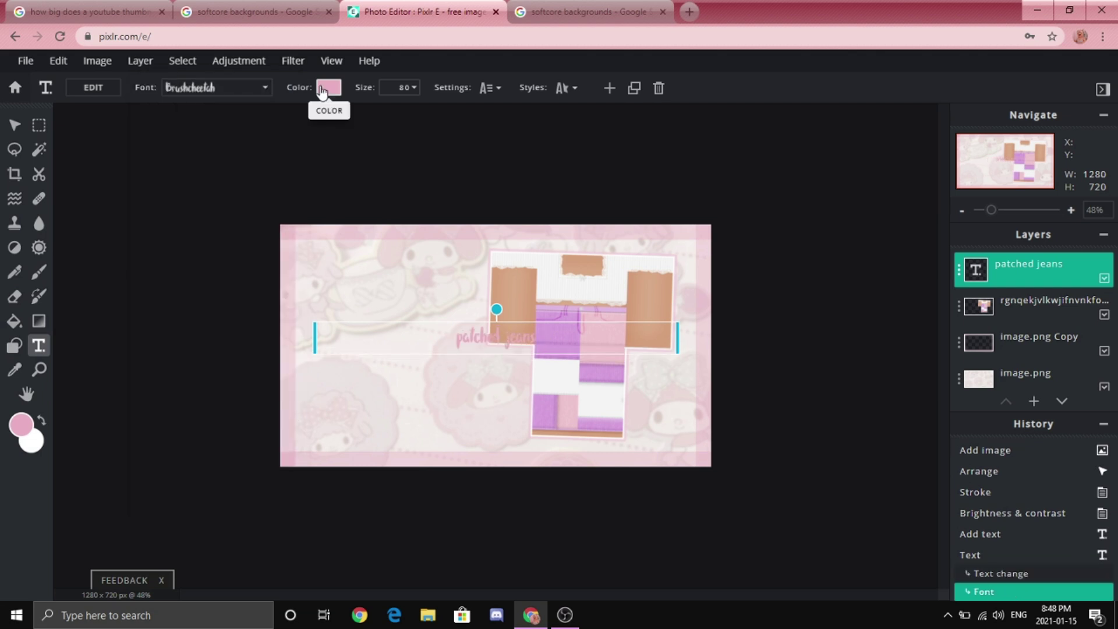
left_click(323, 88)
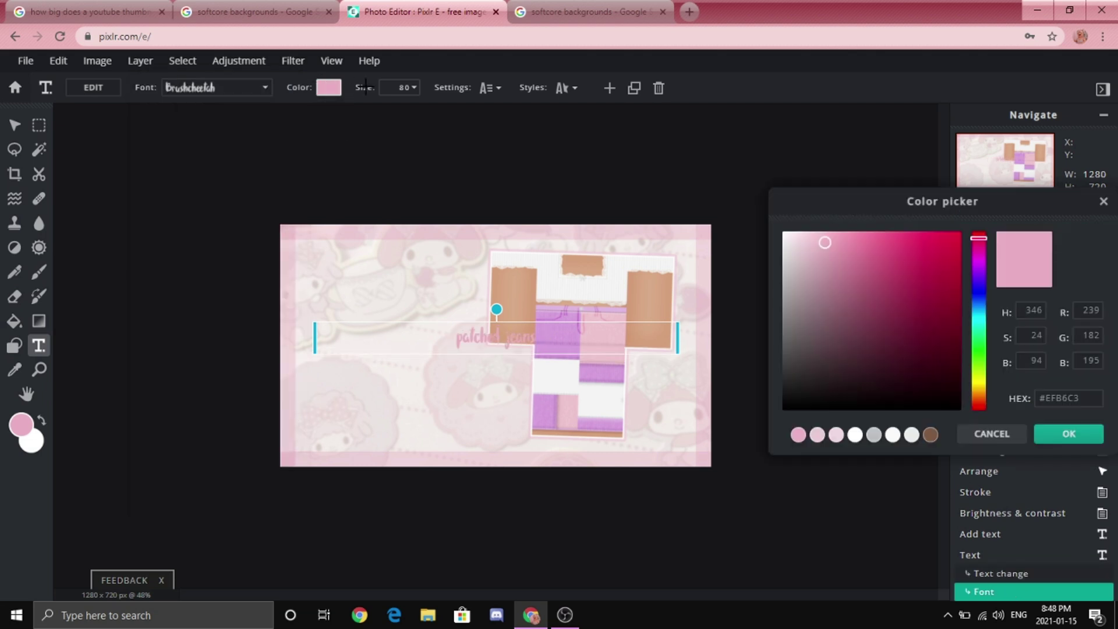
left_click_drag(814, 272, 717, 208)
left_click(1068, 434)
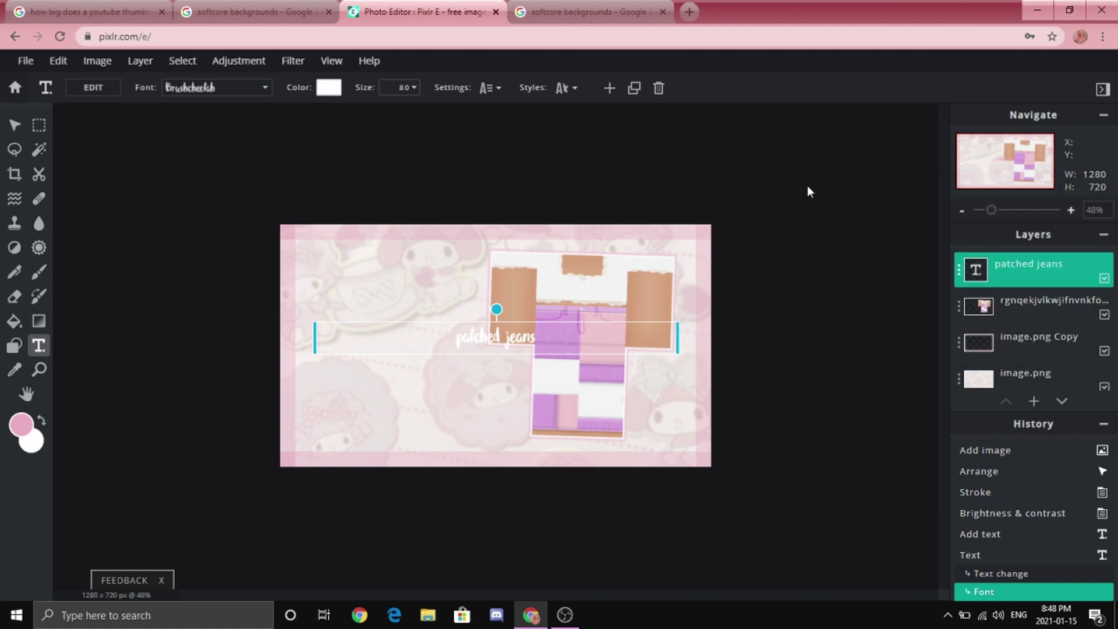
Give the title a light pink outline of size 4.
left_click(563, 88)
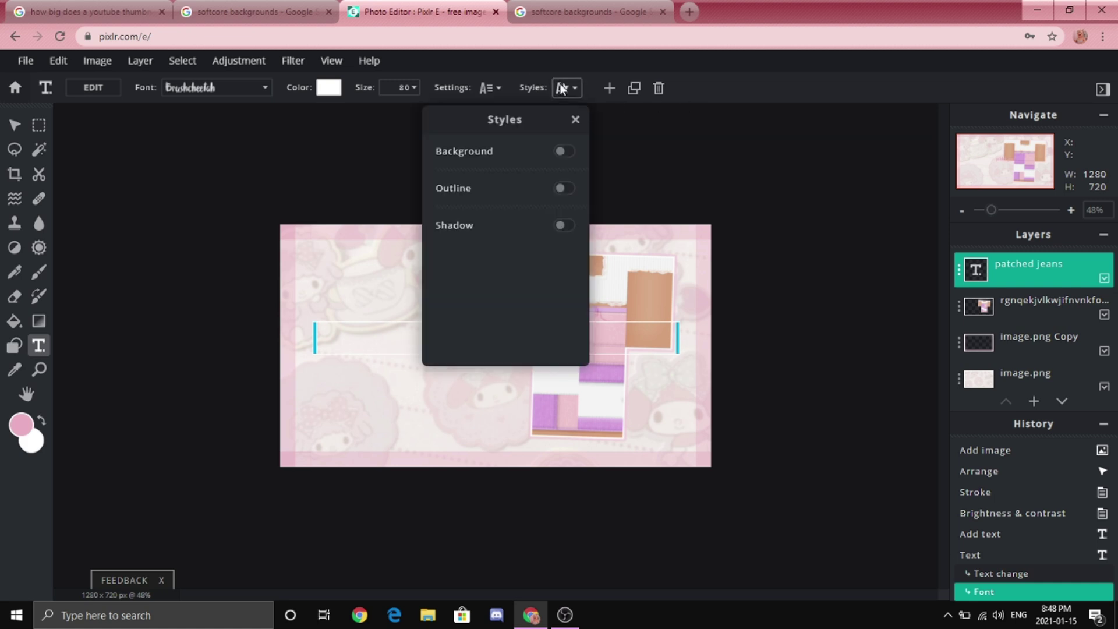
left_click(565, 188)
left_click_drag(485, 120, 853, 196)
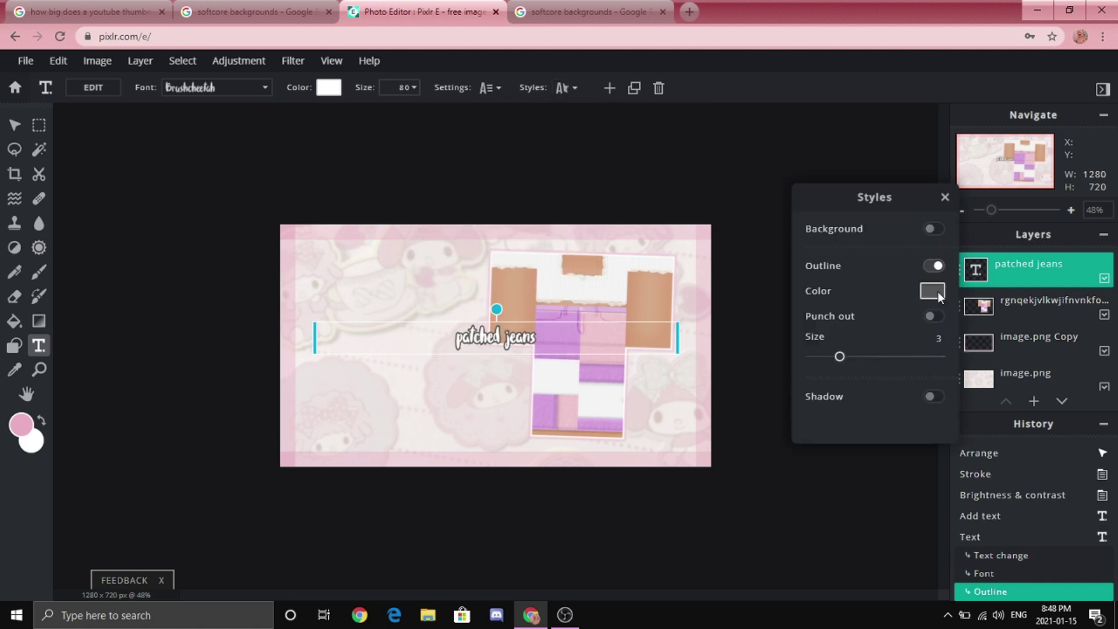
left_click(937, 291)
left_click(799, 434)
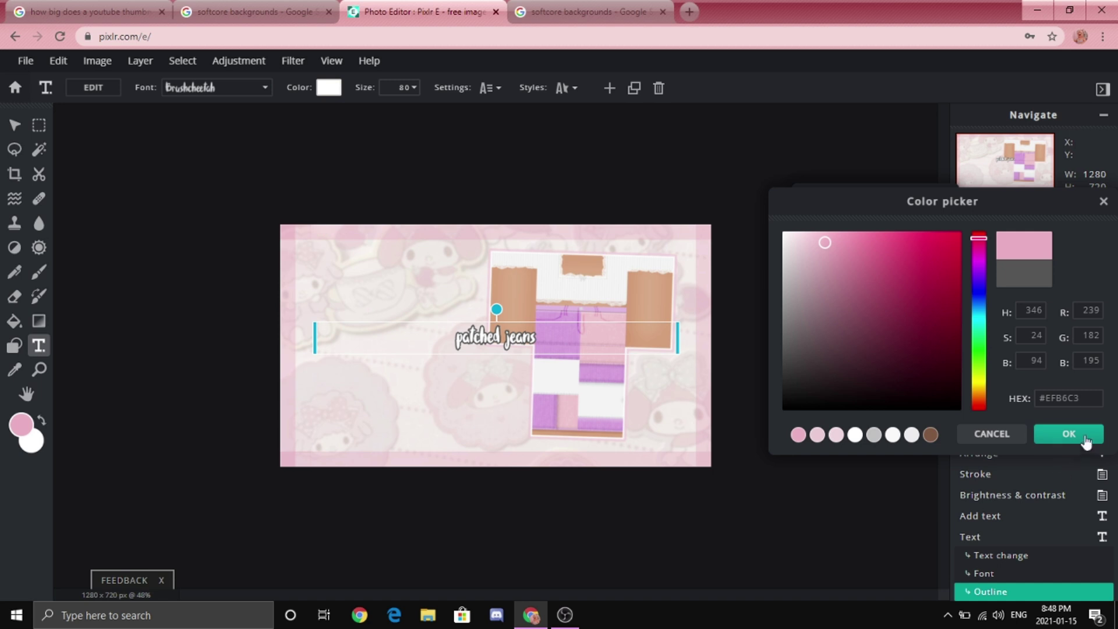
left_click(1055, 435)
left_click_drag(839, 357, 849, 357)
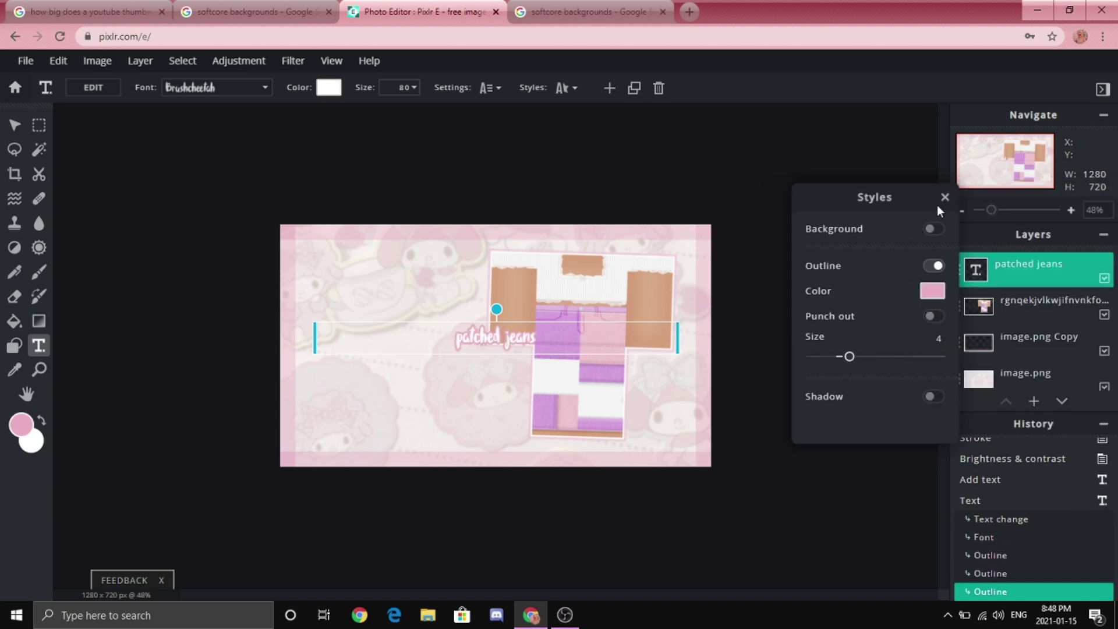
left_click(944, 196)
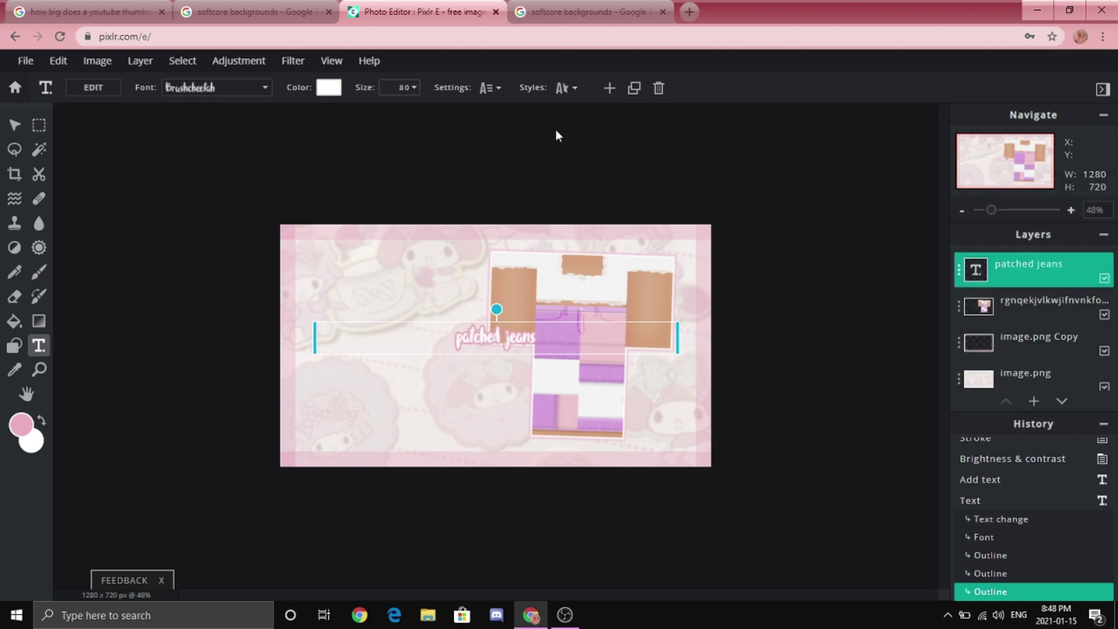
Enlarge the title to size 186 and move it up to the left side.
left_click(380, 88)
left_click_drag(319, 111, 321, 115)
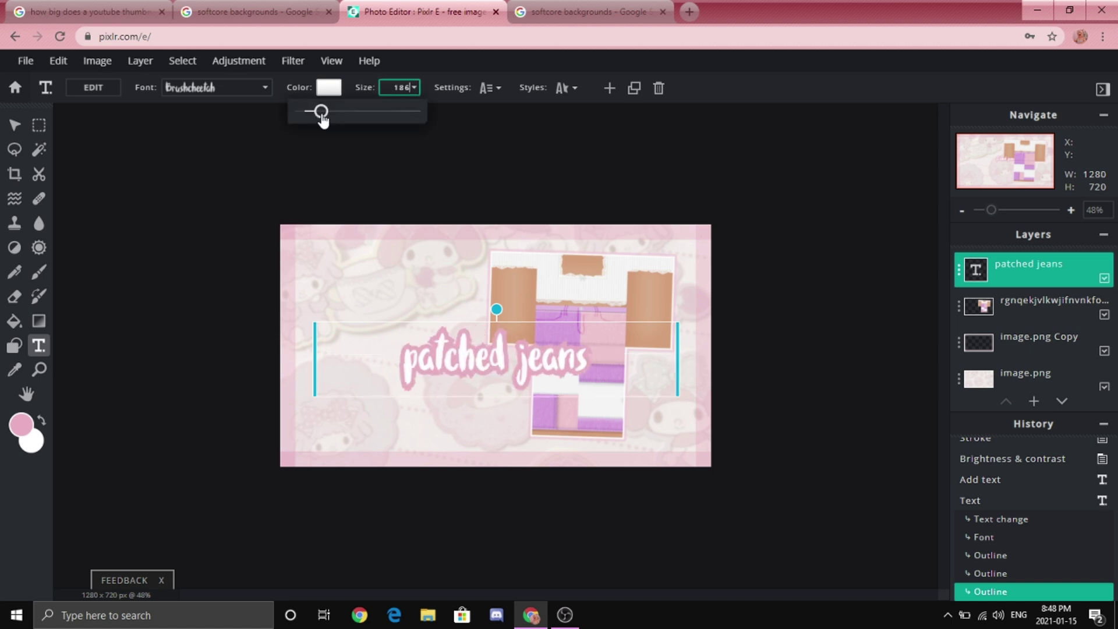
left_click_drag(495, 356, 404, 317)
left_click(906, 289)
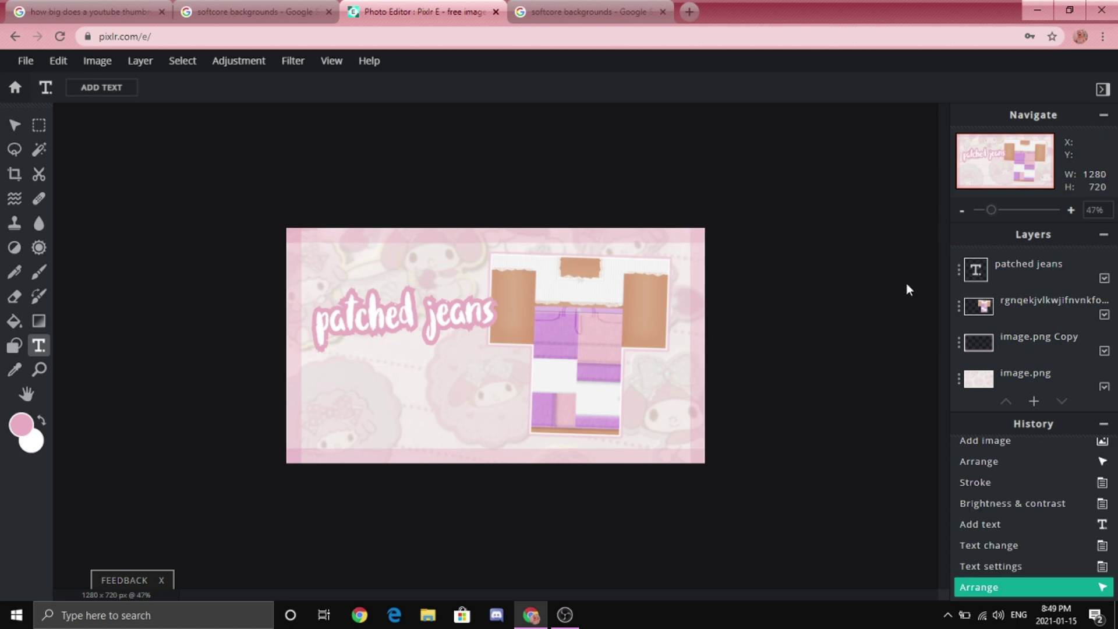
left_click(662, 309)
Add a pink-outlined 'tutorial' text layer beneath 'patched jeans'.
left_click(1067, 362)
type("tutori")
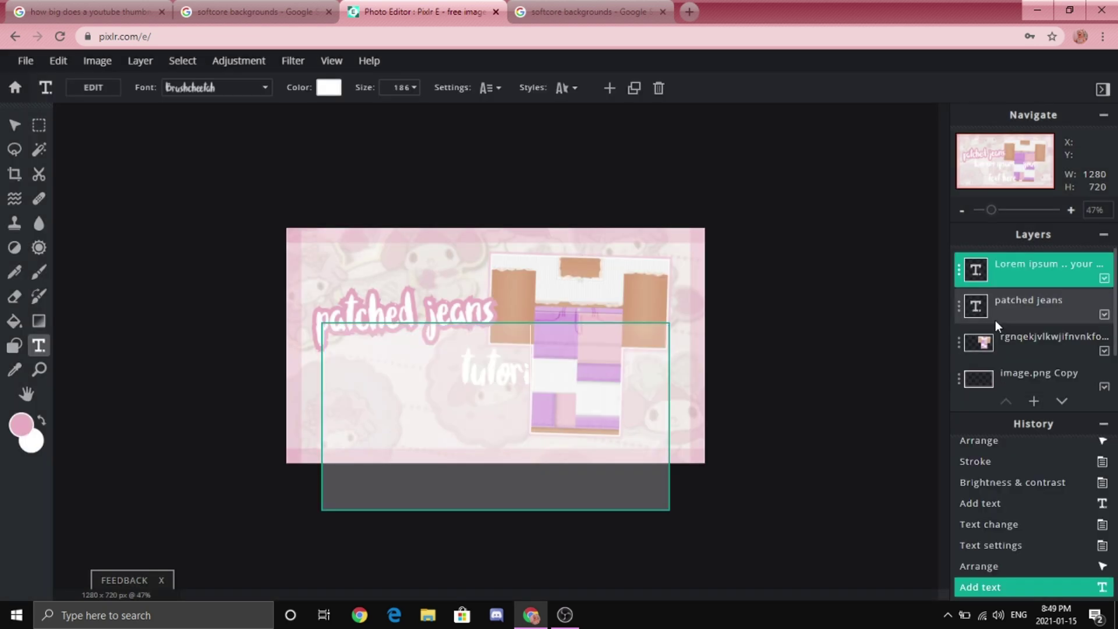
type("al")
left_click(567, 87)
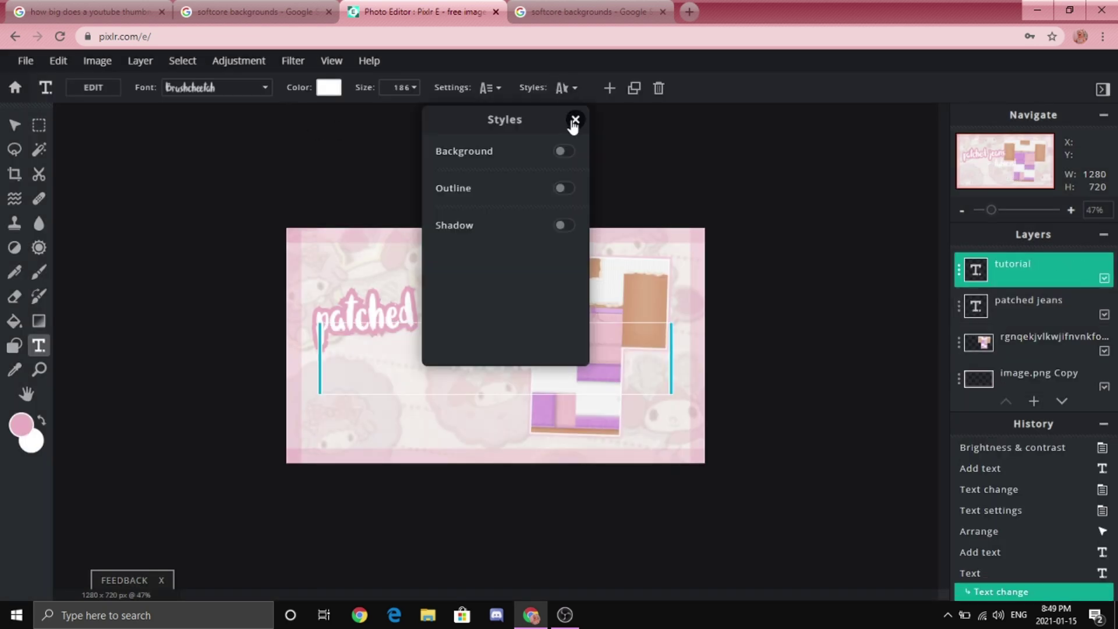
left_click(564, 185)
left_click_drag(530, 129, 742, 158)
left_click(770, 239)
left_click(1068, 435)
left_click_drag(506, 360, 445, 375)
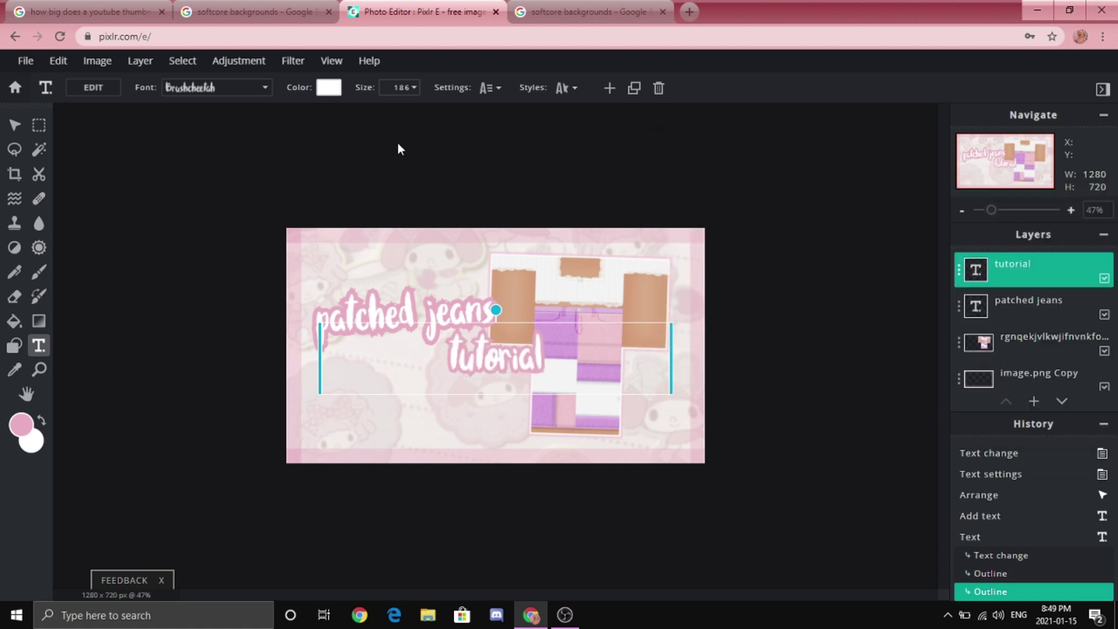
left_click(454, 499)
Set the 'tutorial' text size to 195.
scroll(454, 495, "up", 1)
left_click(439, 387)
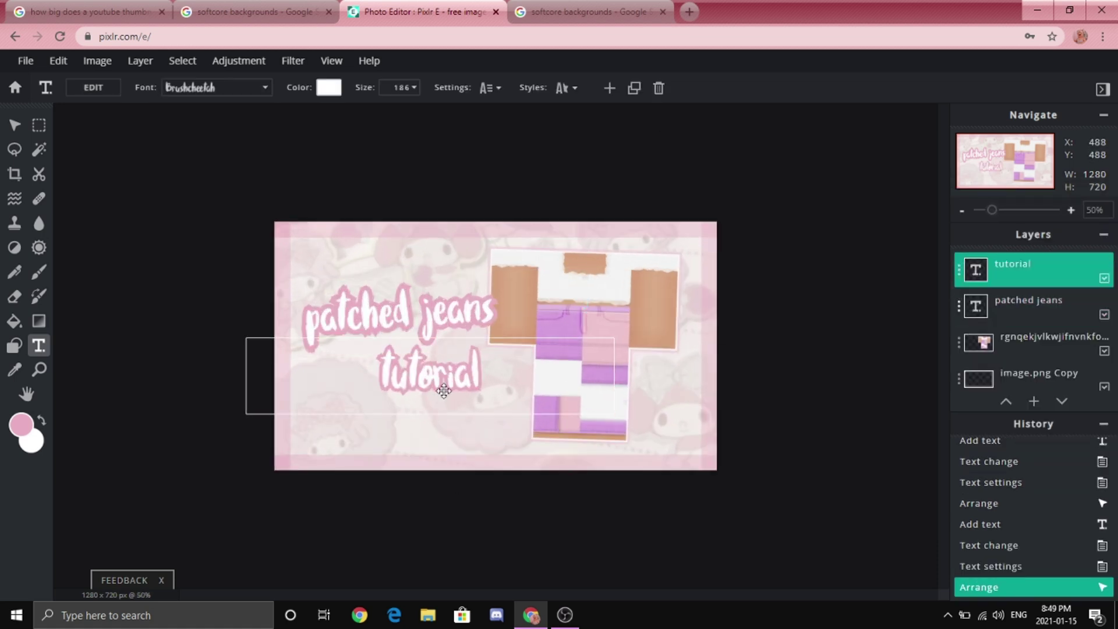
left_click(432, 340)
left_click(477, 501)
scroll(479, 504, "down", 2)
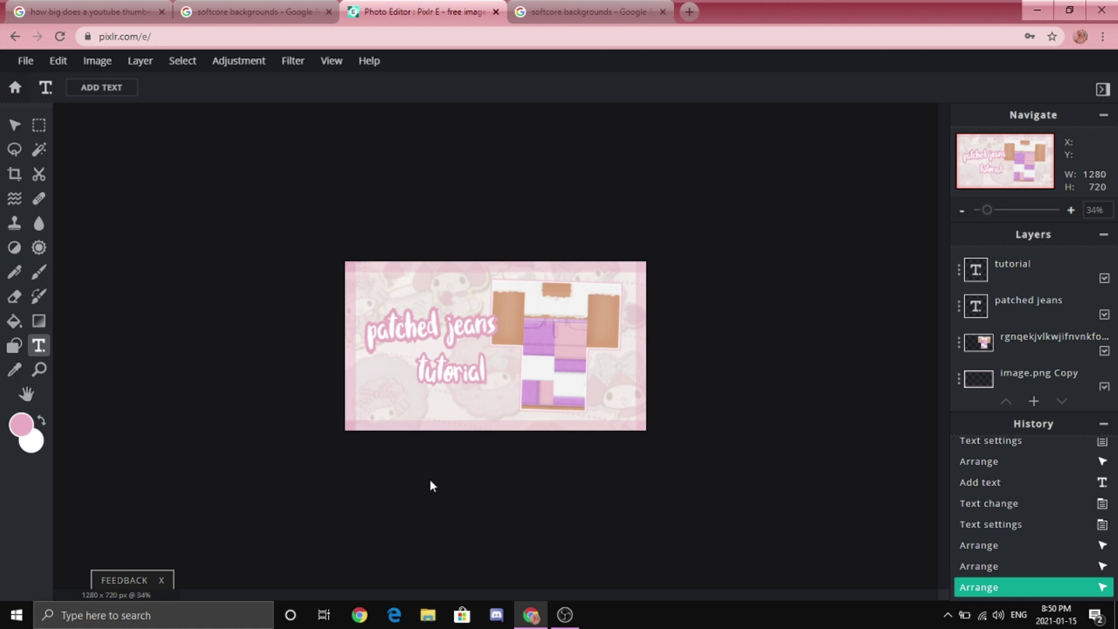
scroll(429, 486, "up", 3)
left_click(410, 391)
left_click(399, 88)
type("195")
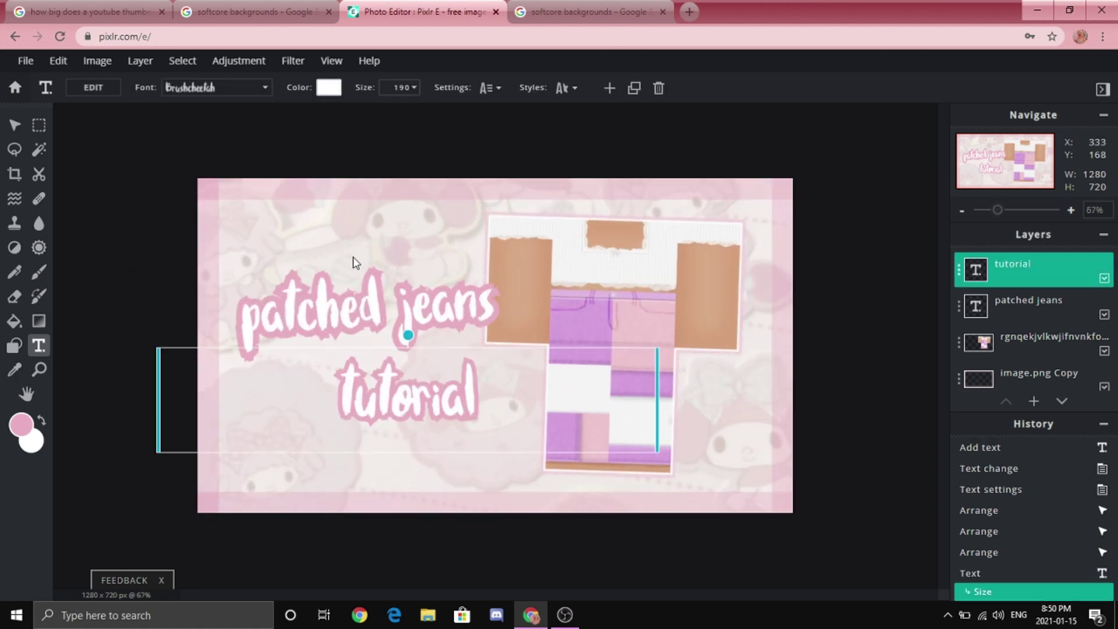
Resize 'patched jeans' to 195 as well and review the title.
left_click(357, 260)
left_click(399, 87)
type("195")
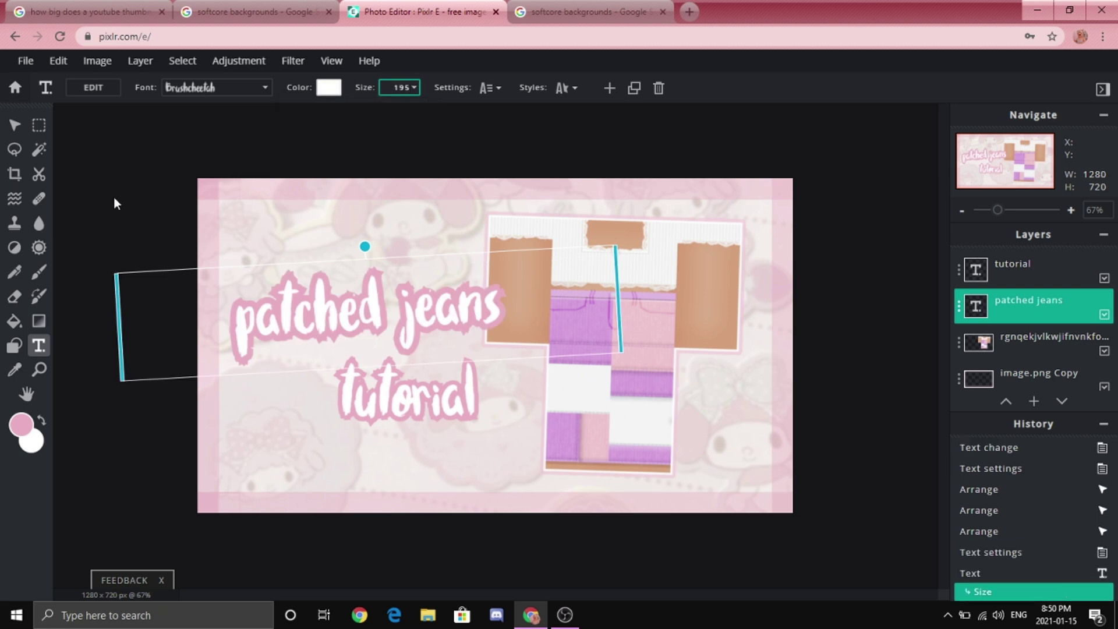
left_click(392, 429)
left_click(350, 350)
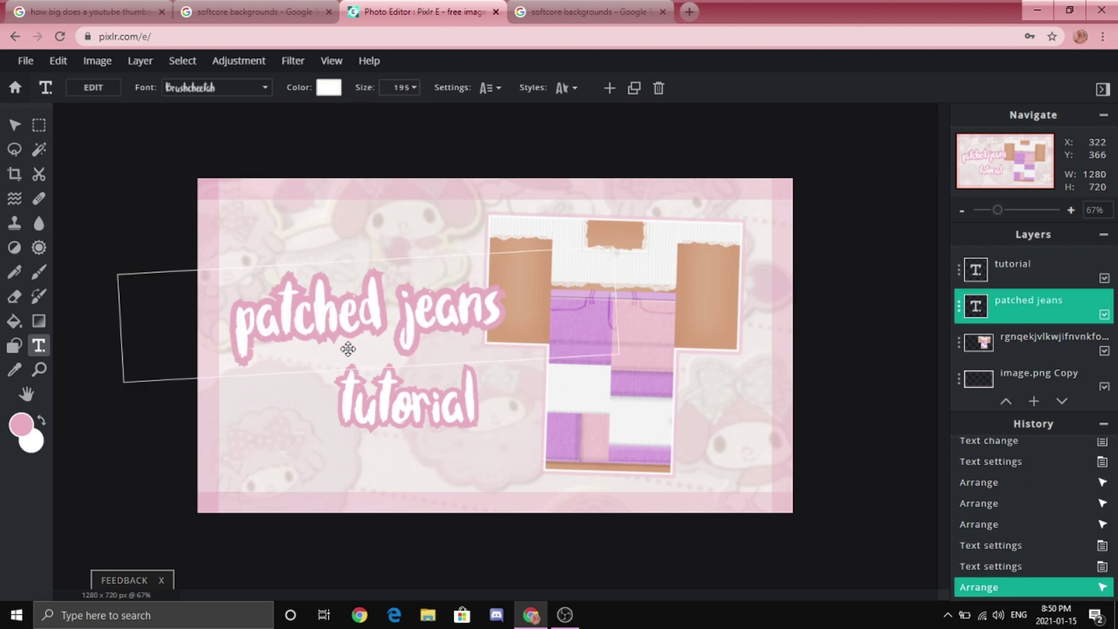
scroll(393, 498, "down", 3)
left_click(392, 498)
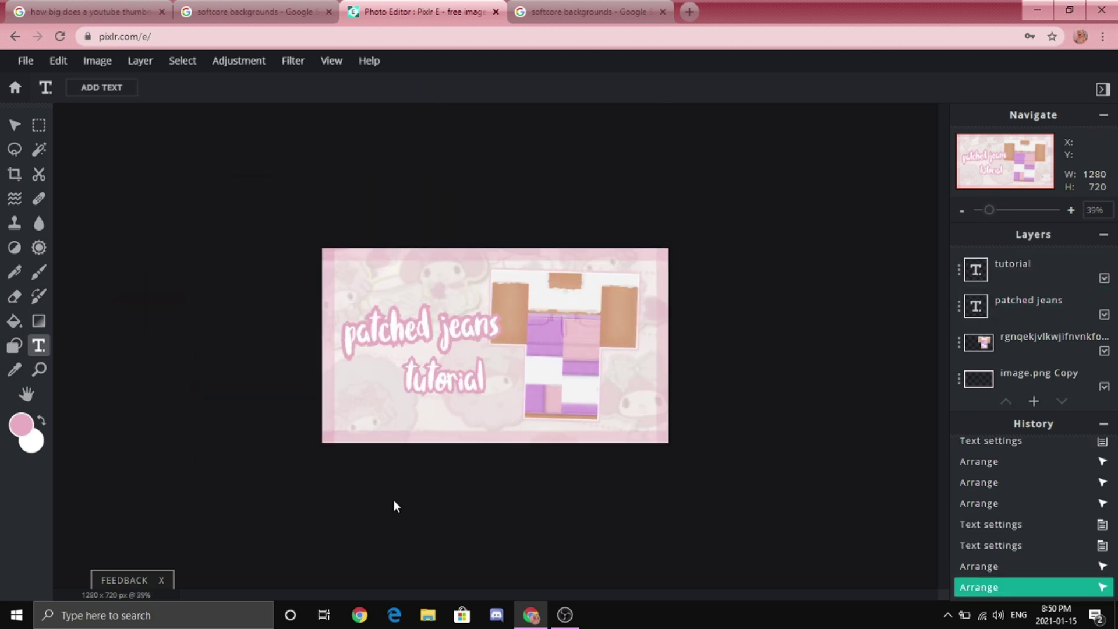